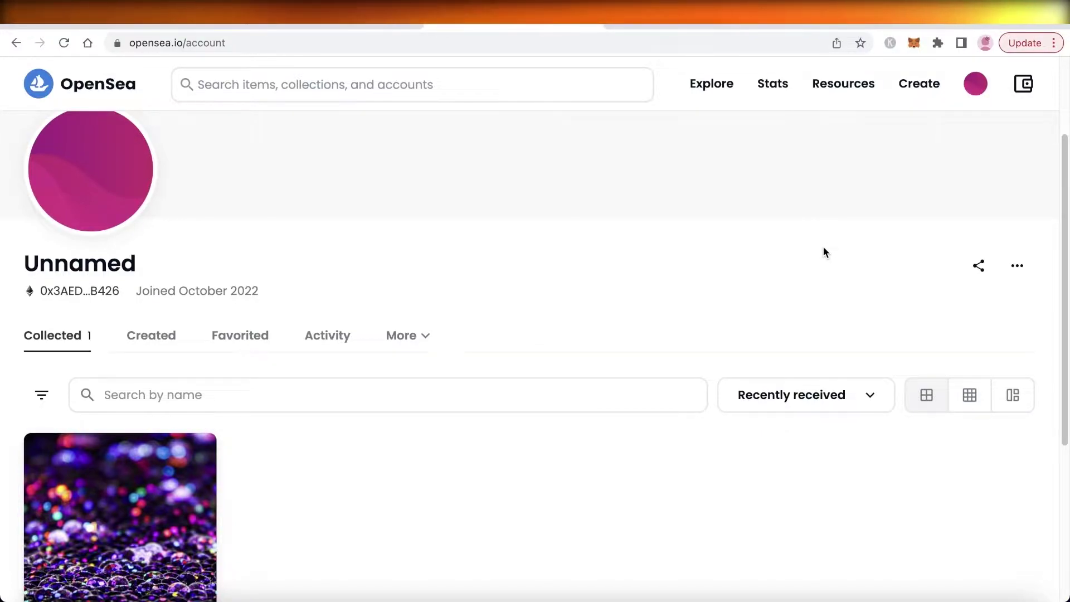
Go from the account profile to the OpenSea home page and look through the trending collections
scroll(821, 246, "down", 5)
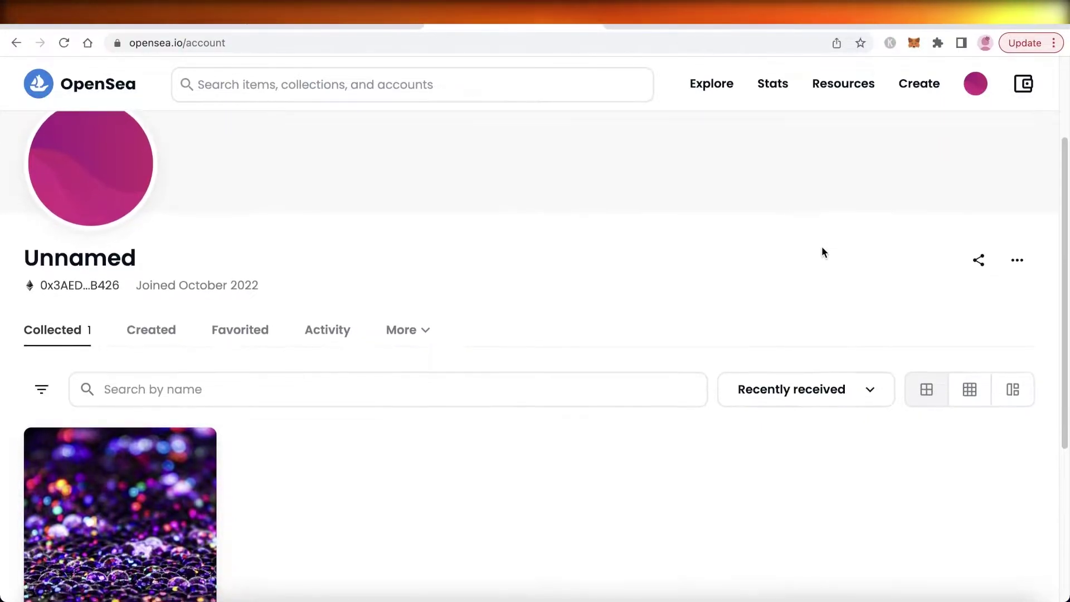
scroll(808, 262, "up", 6)
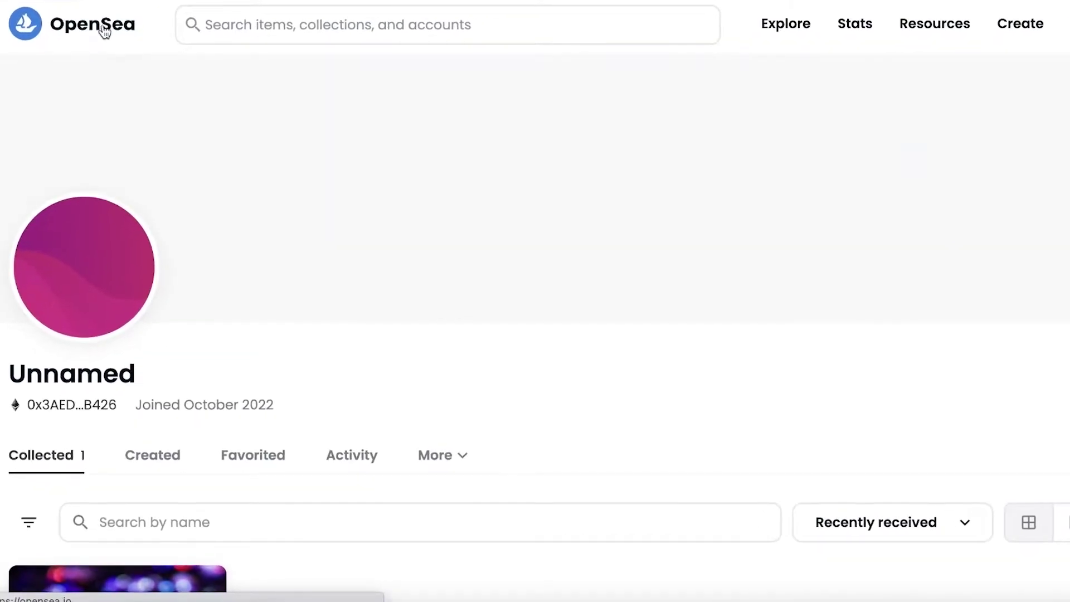
left_click(106, 87)
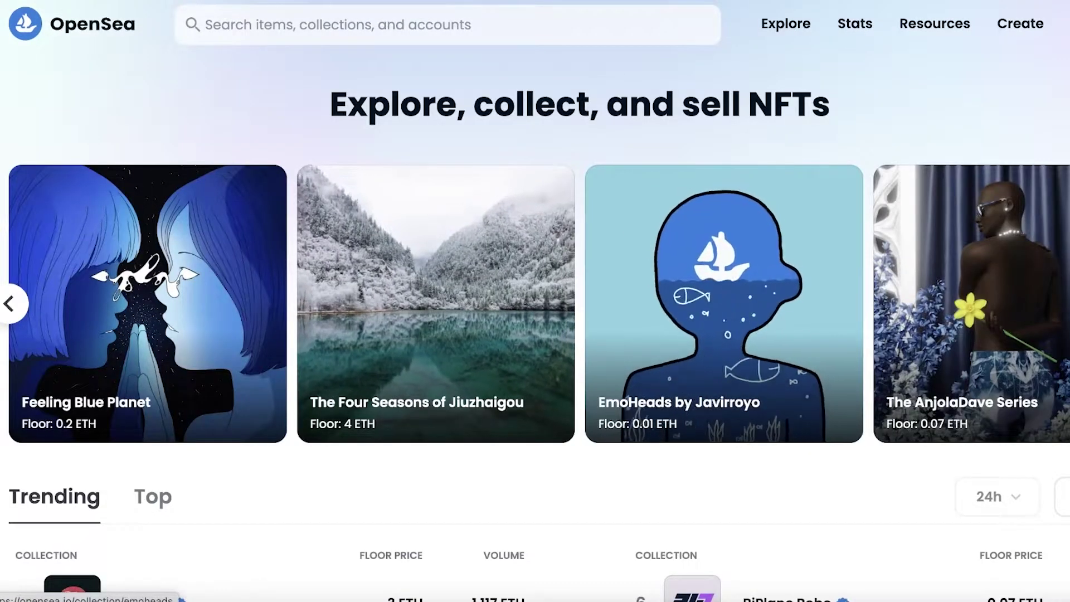
scroll(535, 301, "down", 8)
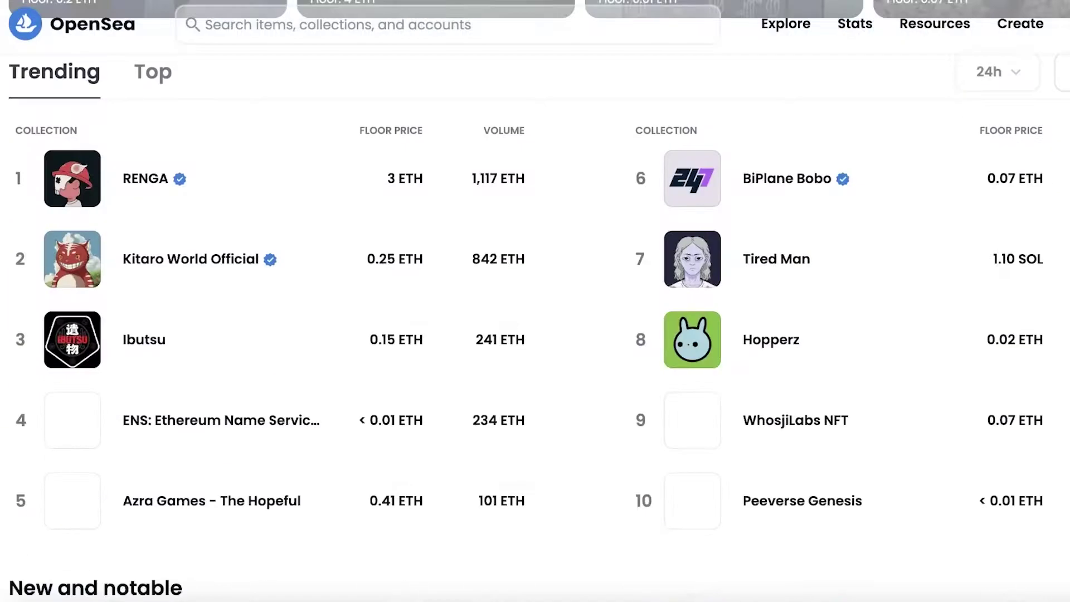
Browse the listing of all NFTs and open the AutisticApes #5164 item
mouse_move(787, 25)
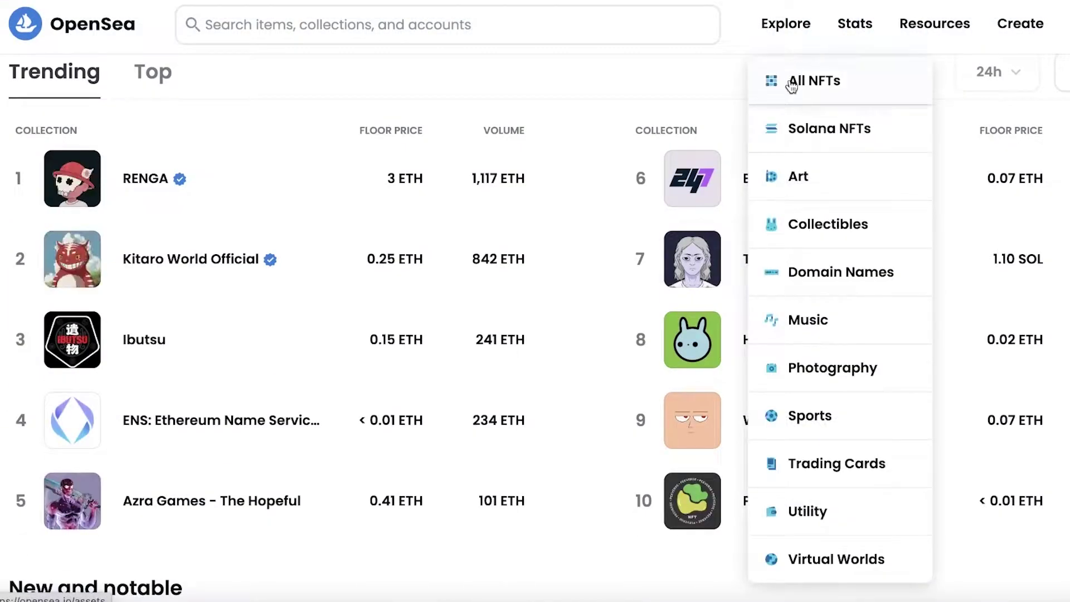
left_click(791, 78)
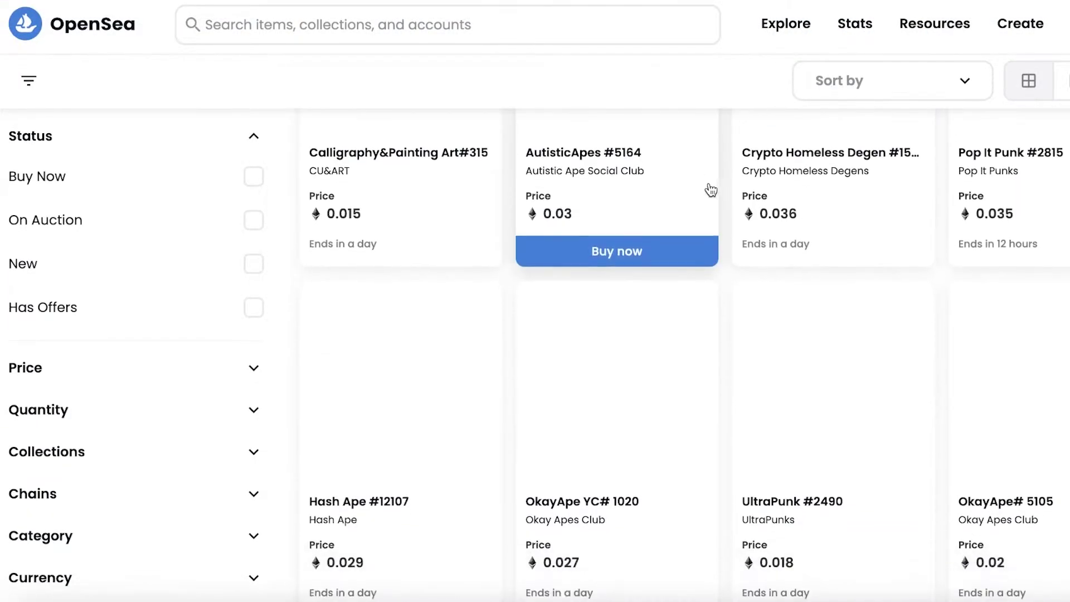
scroll(833, 222, "up", 2)
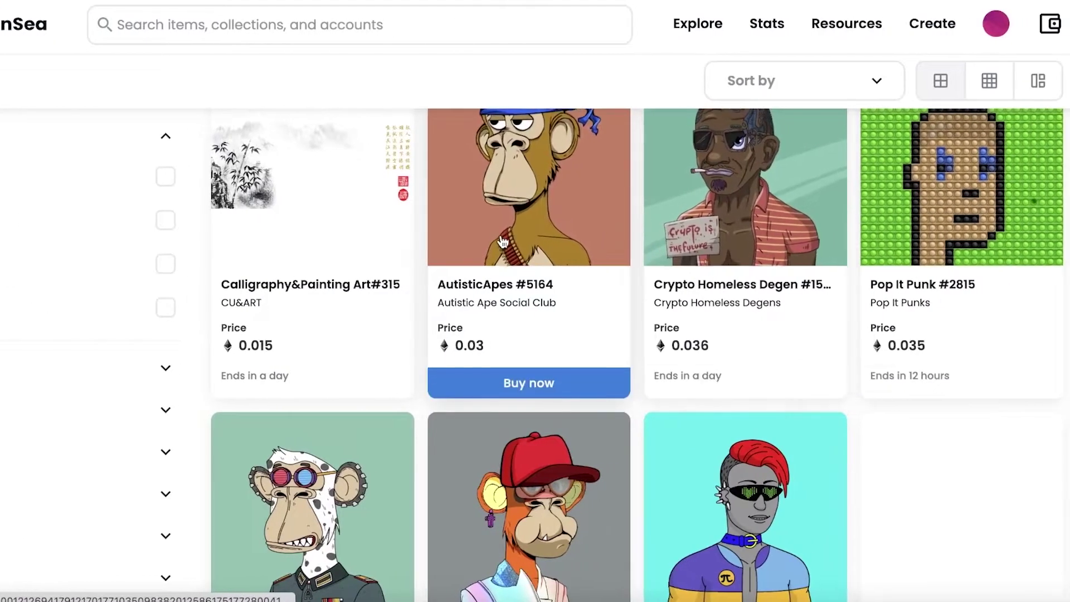
left_click(520, 239)
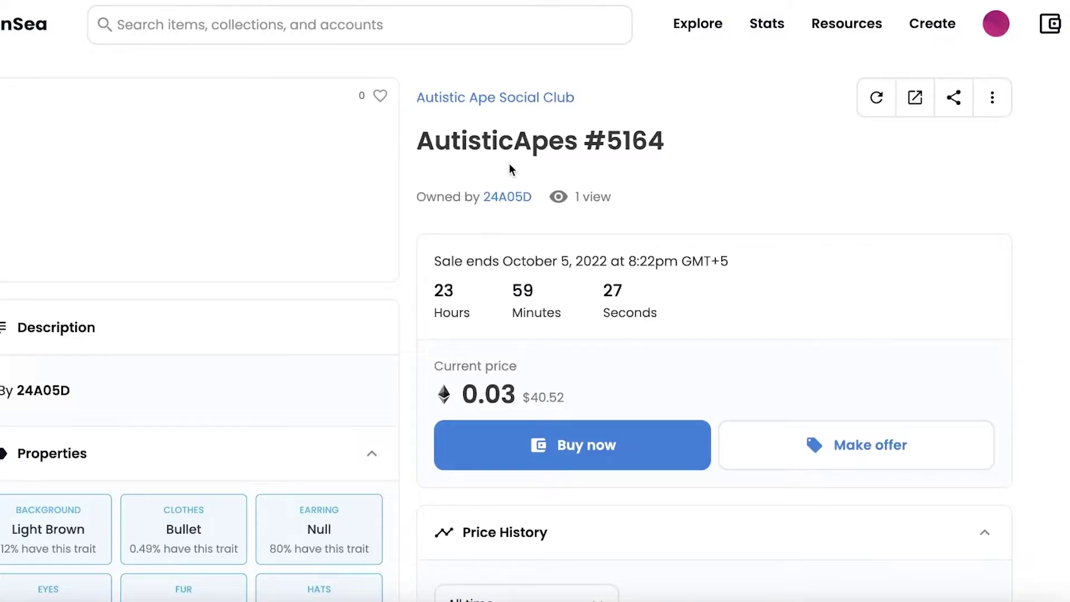
Open the Autistic Ape Social Club collection and examine its statistics and listed items
left_click(496, 96)
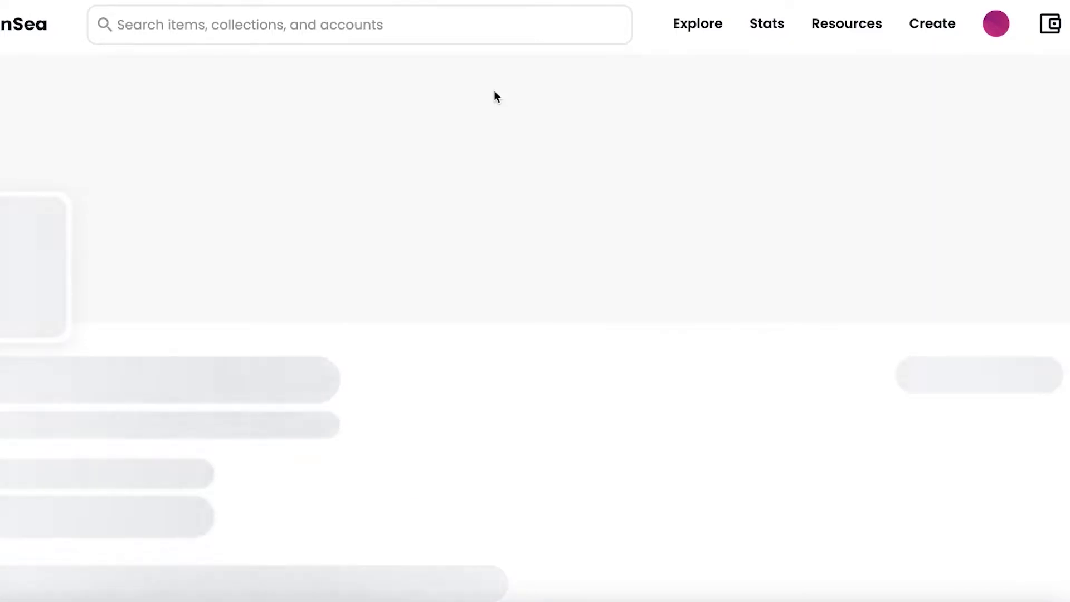
scroll(491, 104, "down", 3)
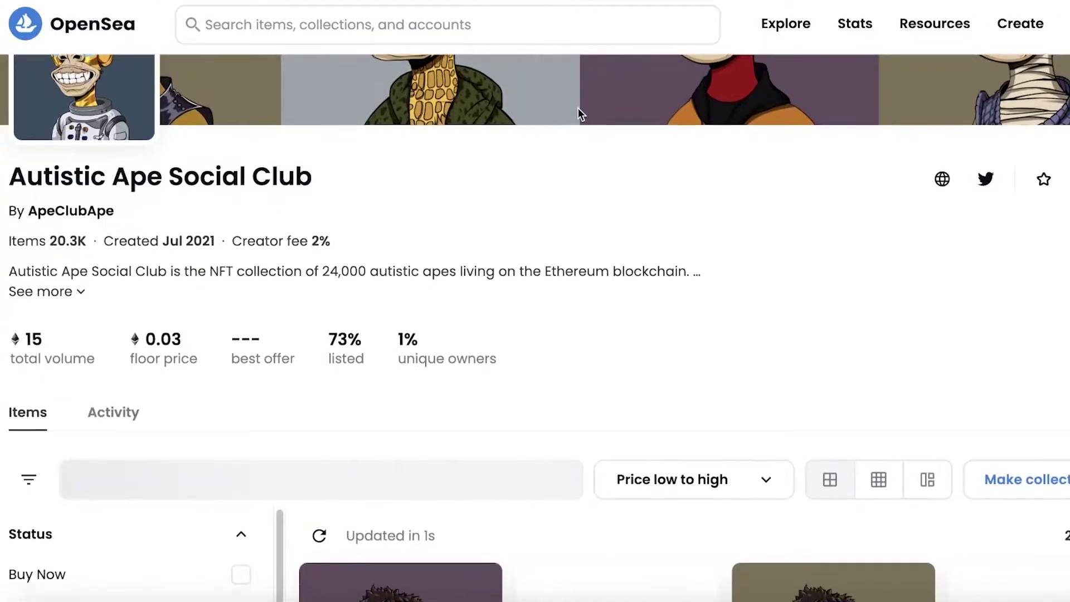
scroll(578, 115, "down", 5)
scroll(536, 334, "down", 5)
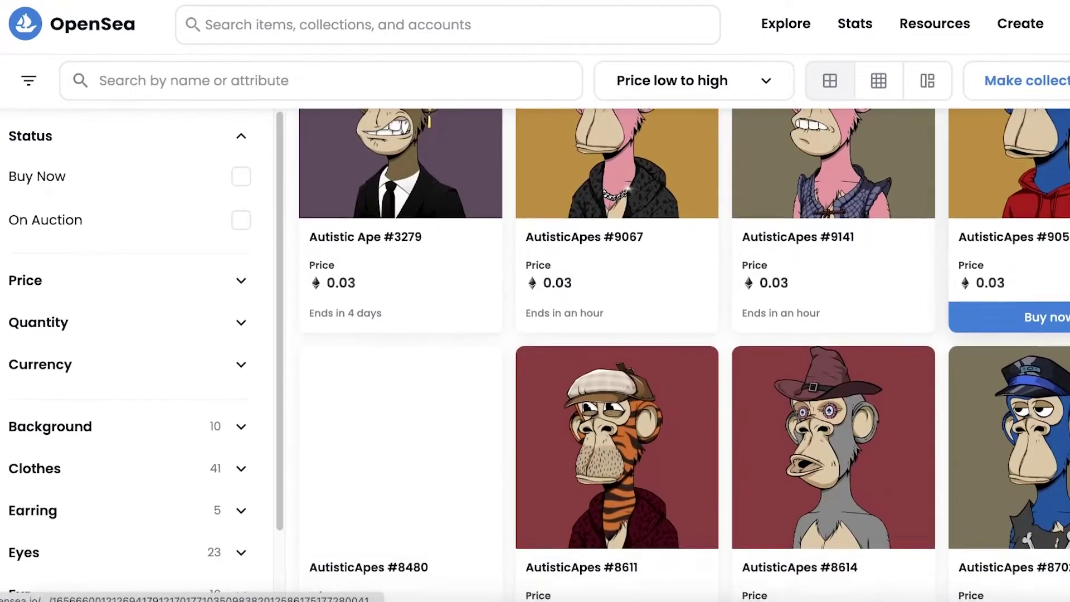
scroll(535, 334, "up", 10)
scroll(535, 328, "up", 1)
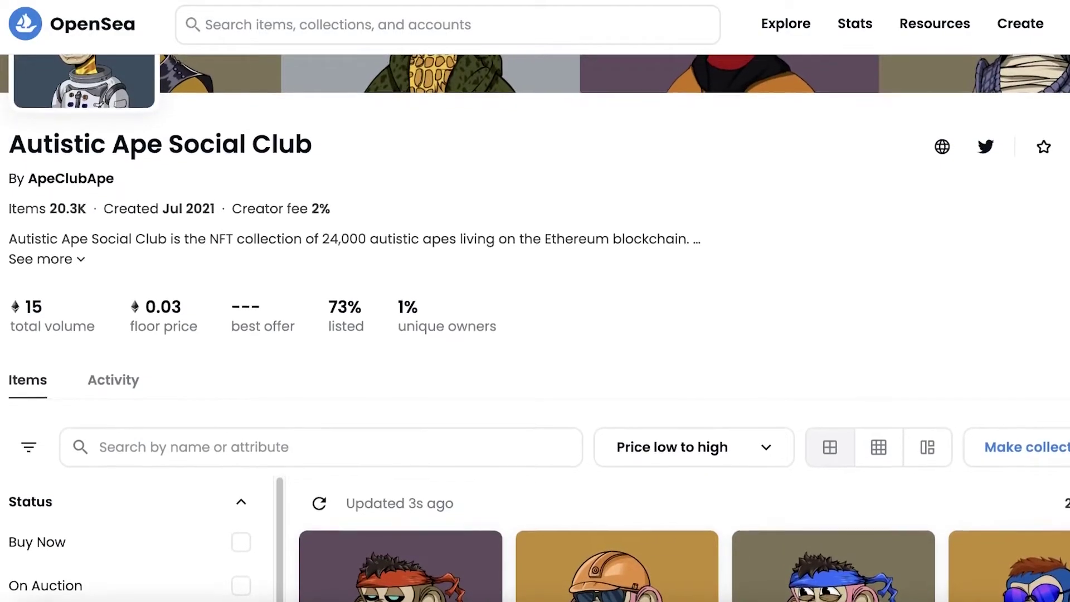
Return to the listing of all NFTs, browse further and open the Exclusive Ape Billionaire Club #5656 item
scroll(535, 335, "down", 10)
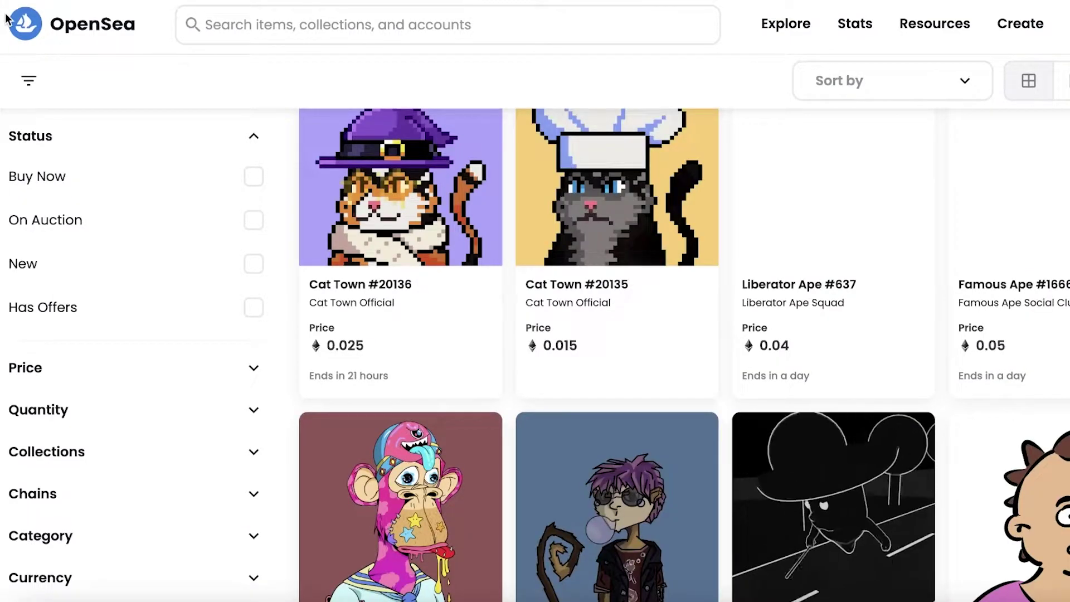
scroll(637, 255, "down", 3)
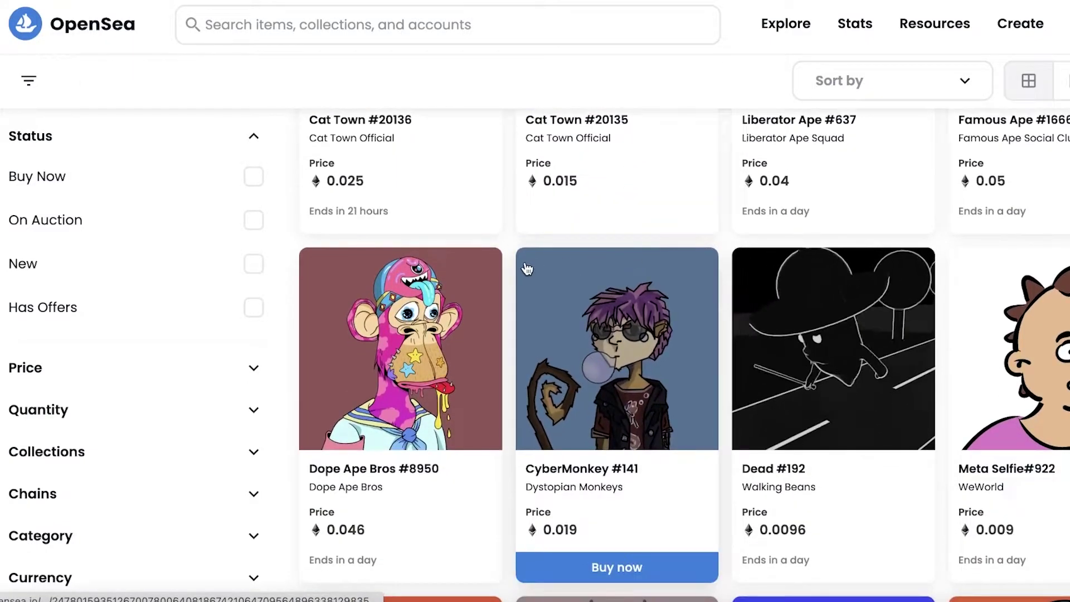
scroll(473, 279, "down", 5)
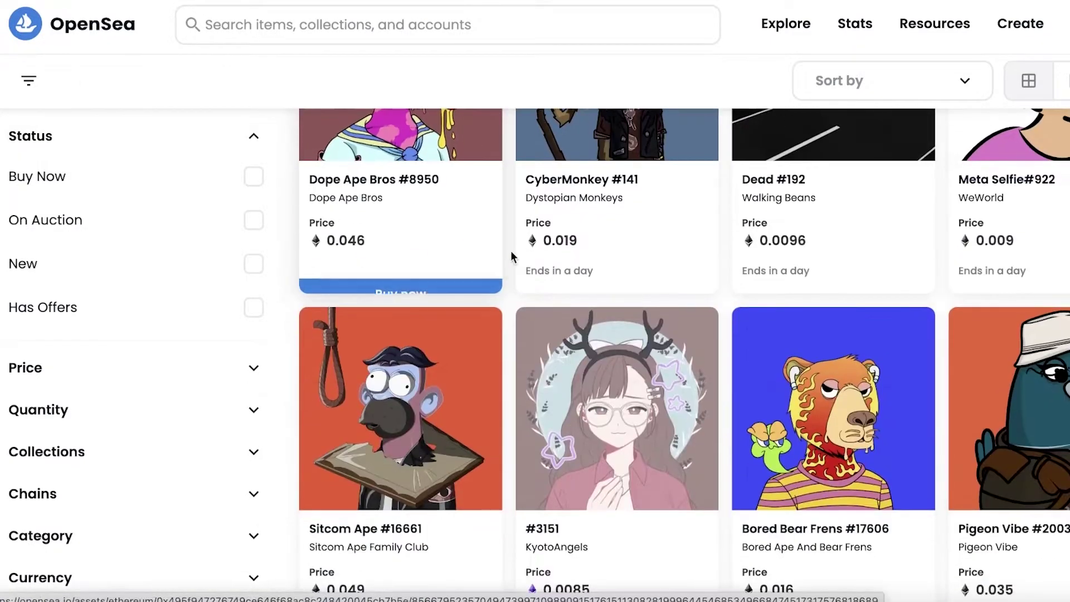
scroll(511, 250, "down", 3)
scroll(507, 248, "down", 3)
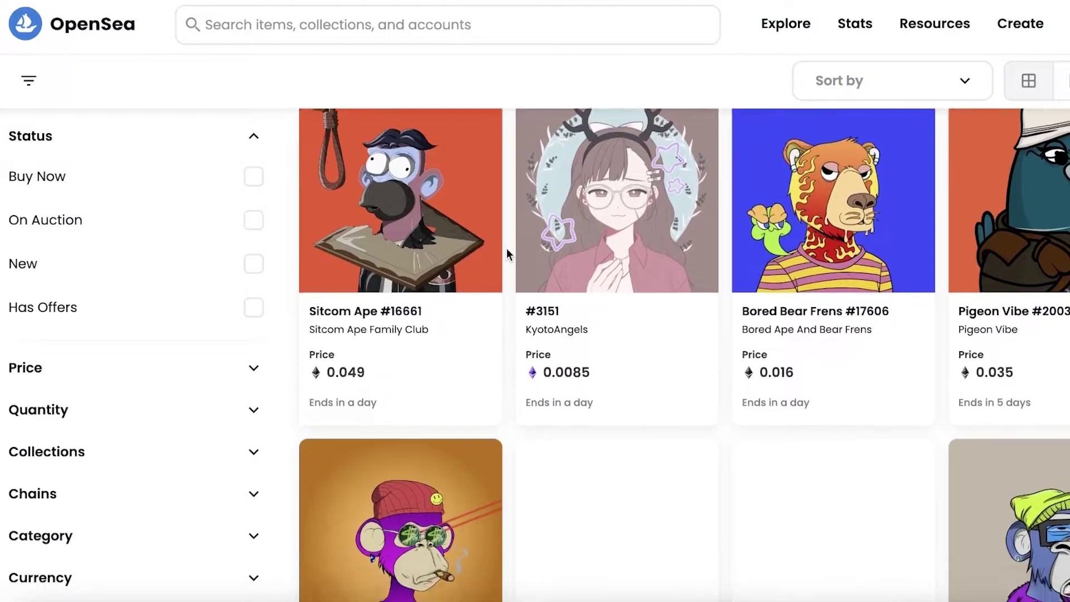
left_click(1054, 446)
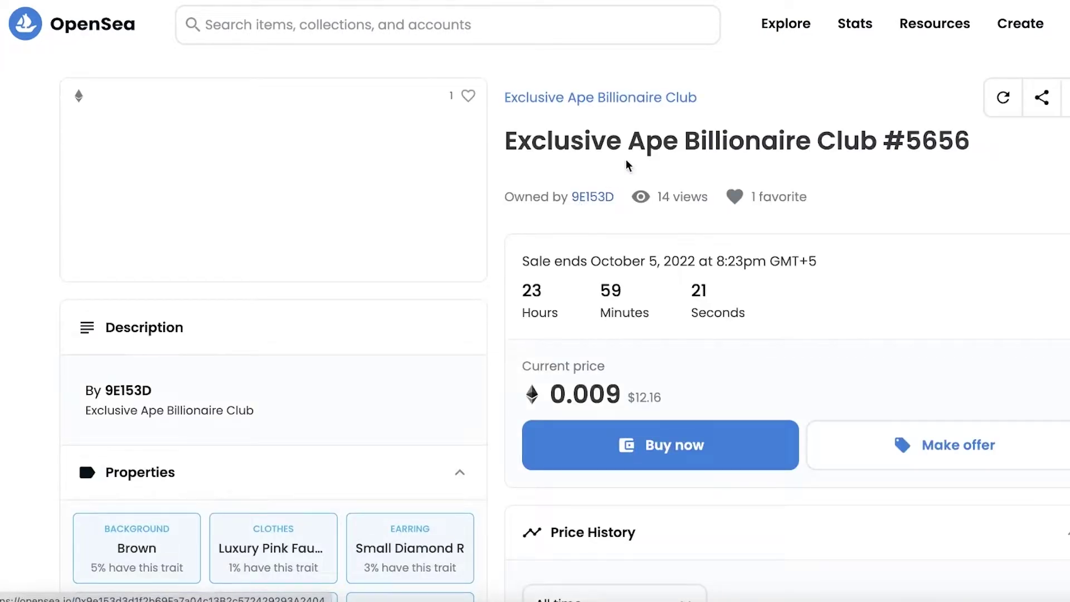
Open the Exclusive Ape Billionaire Club collection and examine its details and listed items
left_click(633, 103)
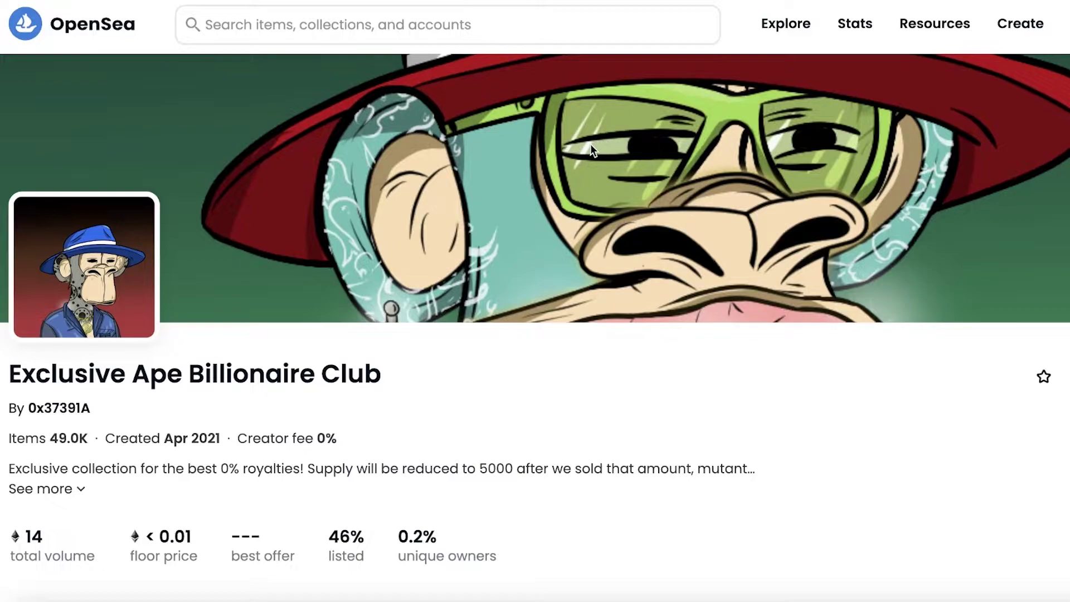
scroll(592, 149, "down", 10)
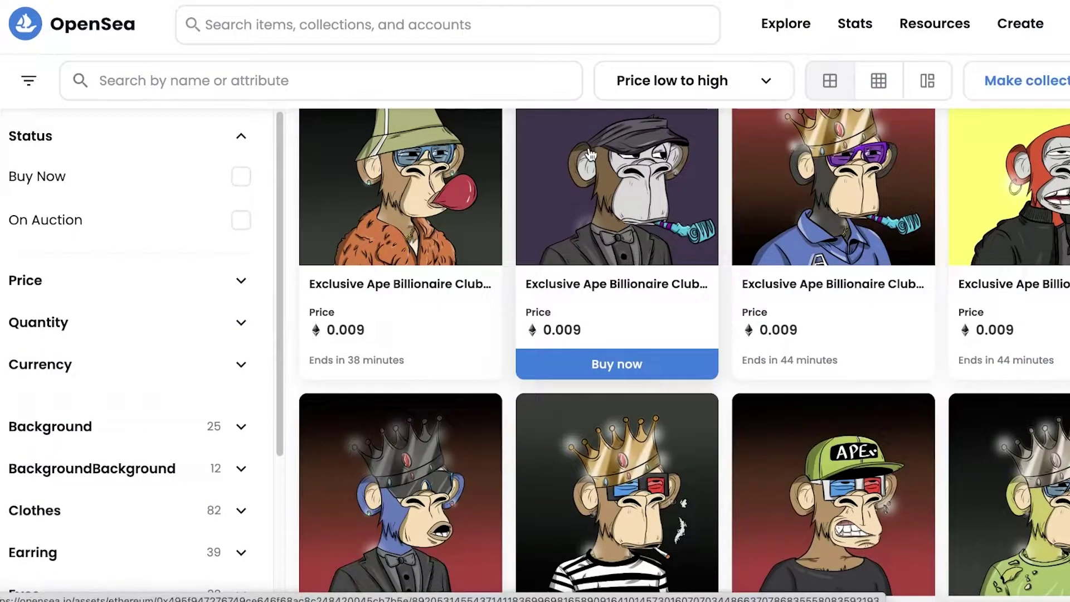
scroll(592, 155, "up", 10)
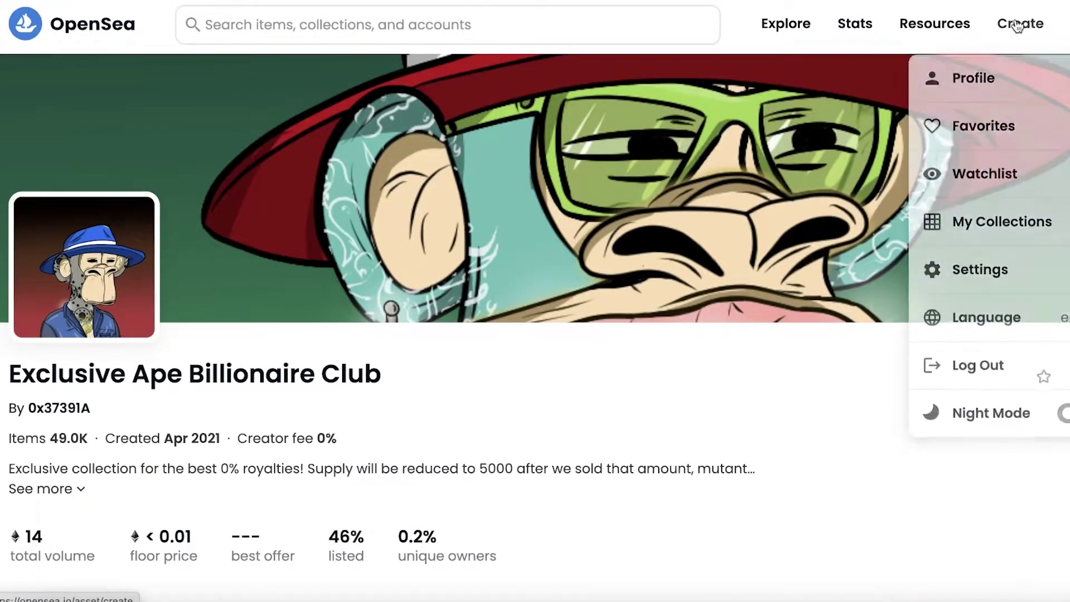
scroll(719, 25, "down", 3)
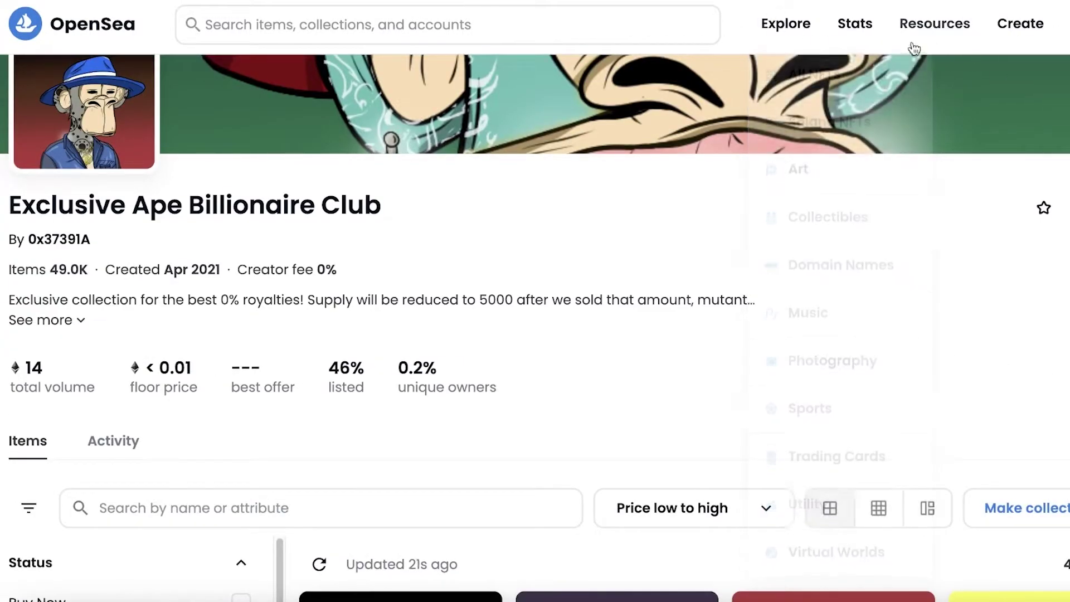
Open the form for creating a new item and review its media, description, collection and trait fields
mouse_move(826, 30)
left_click(1018, 40)
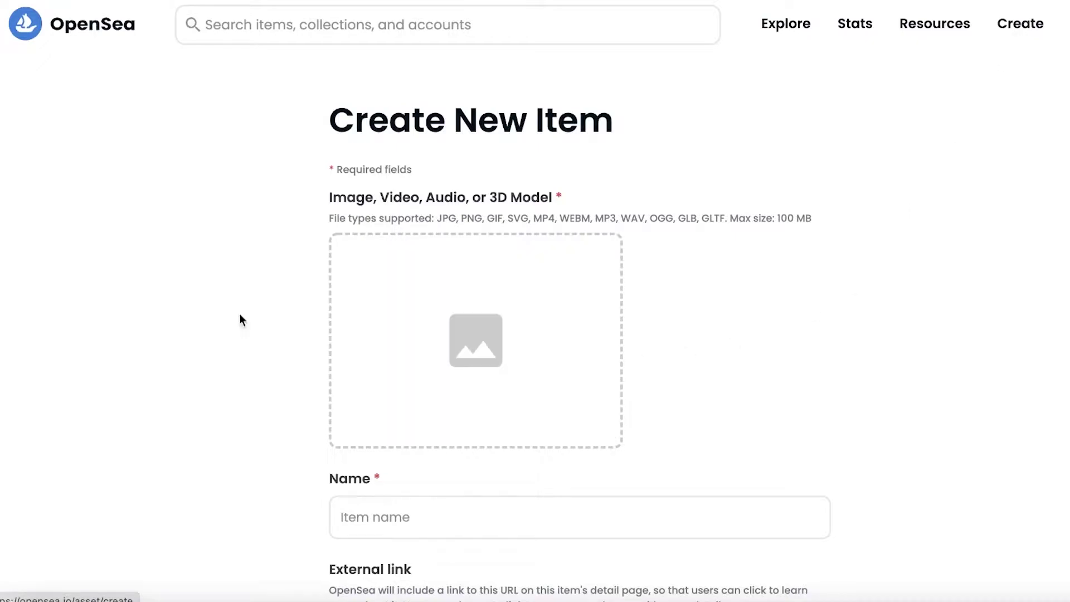
scroll(734, 201, "down", 5)
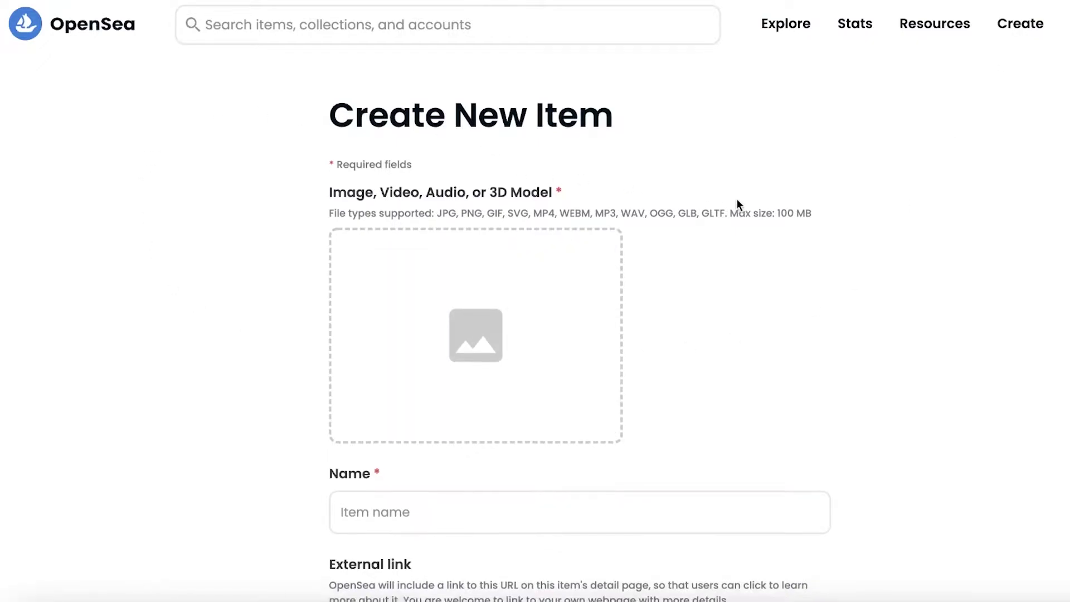
scroll(739, 205, "down", 5)
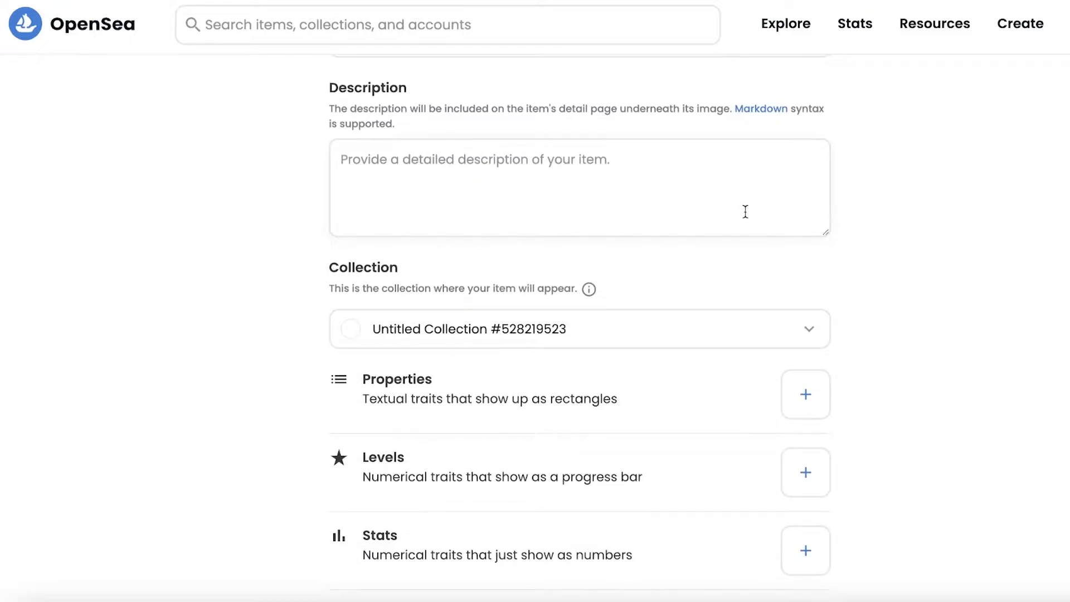
scroll(742, 215, "down", 3)
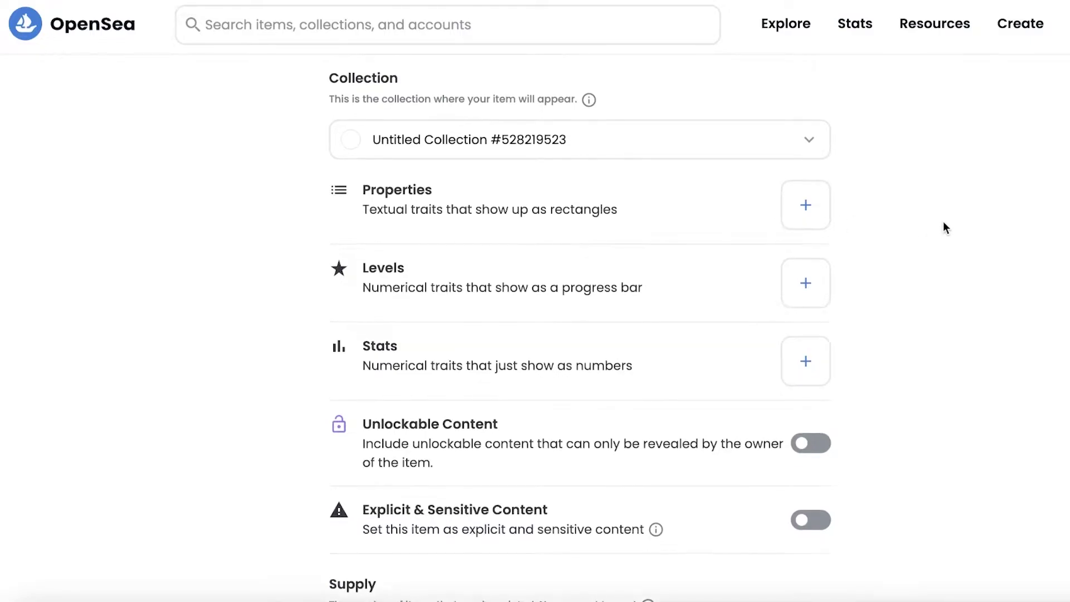
scroll(946, 224, "up", 3)
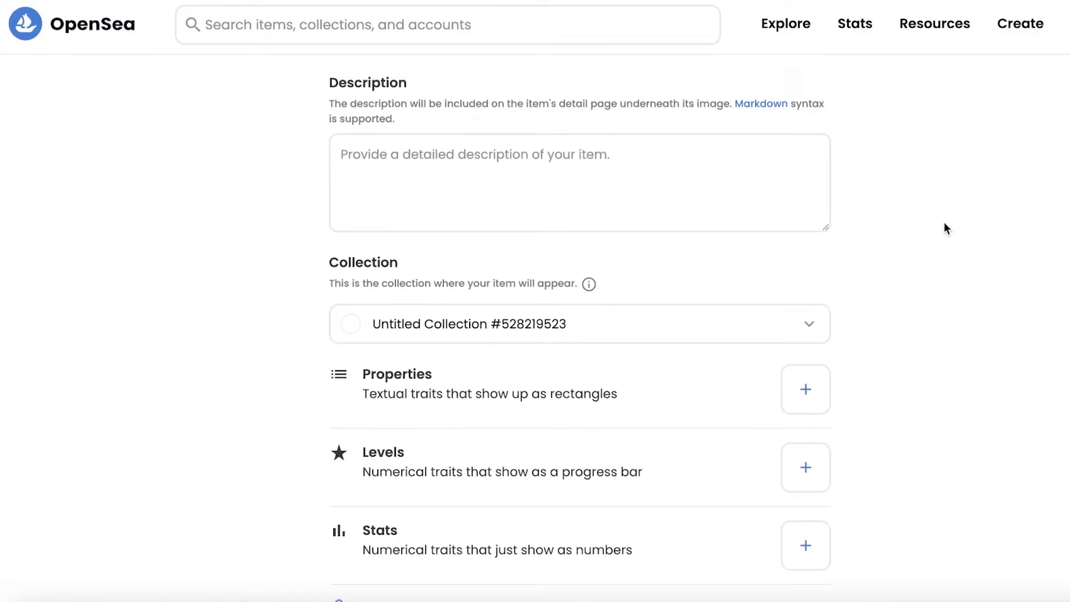
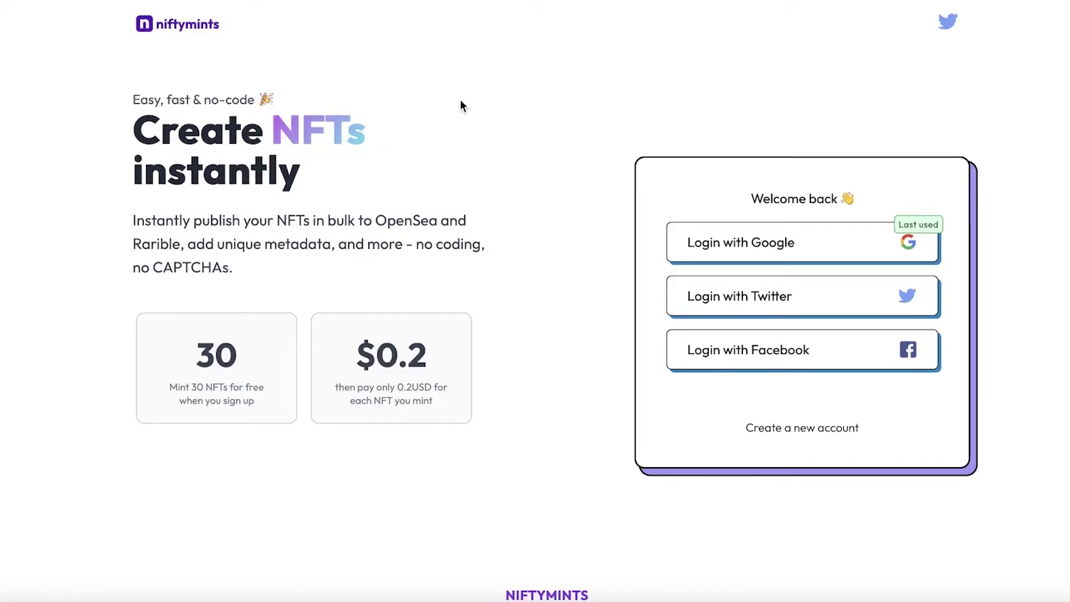
Switch to the niftymints website and read through its pricing and NFT creation features
scroll(461, 101, "down", 5)
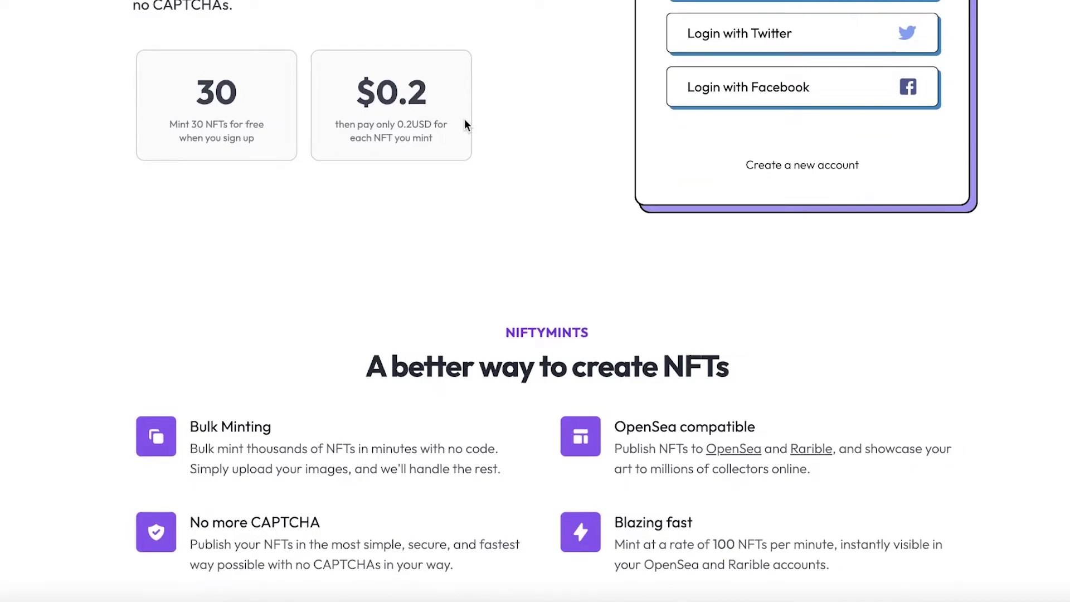
scroll(465, 124, "up", 3)
scroll(464, 119, "down", 2)
scroll(464, 119, "up", 4)
scroll(465, 119, "down", 3)
scroll(465, 123, "down", 15)
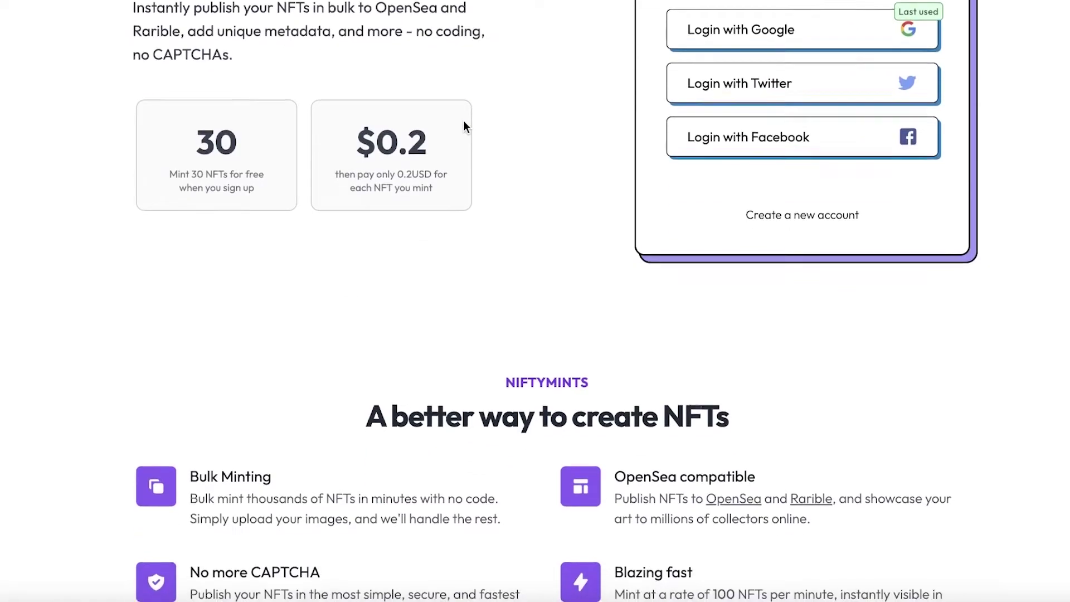
scroll(464, 122, "up", 6)
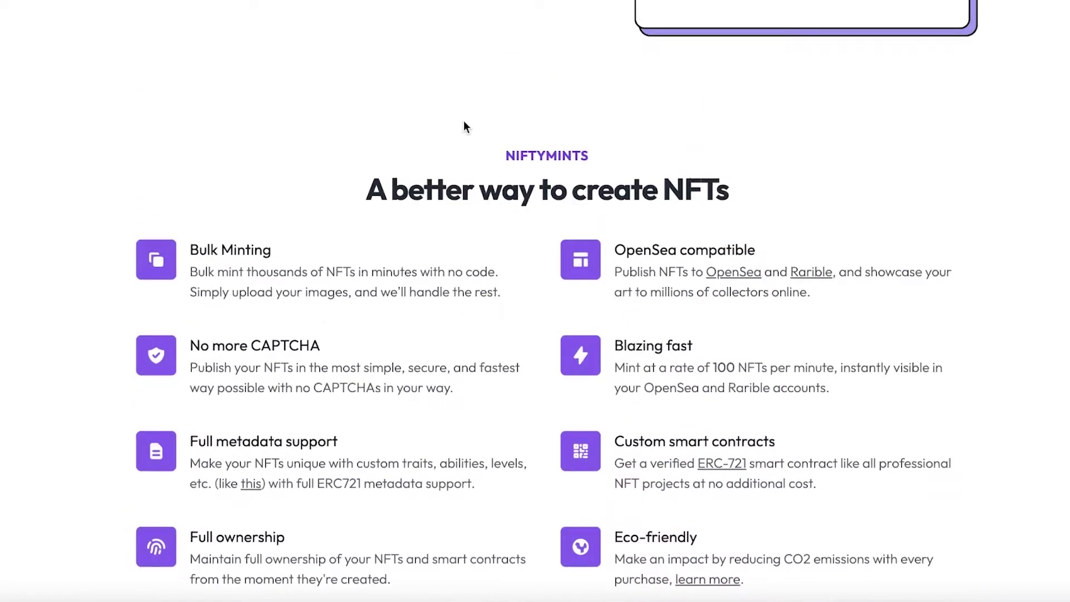
scroll(465, 122, "down", 2)
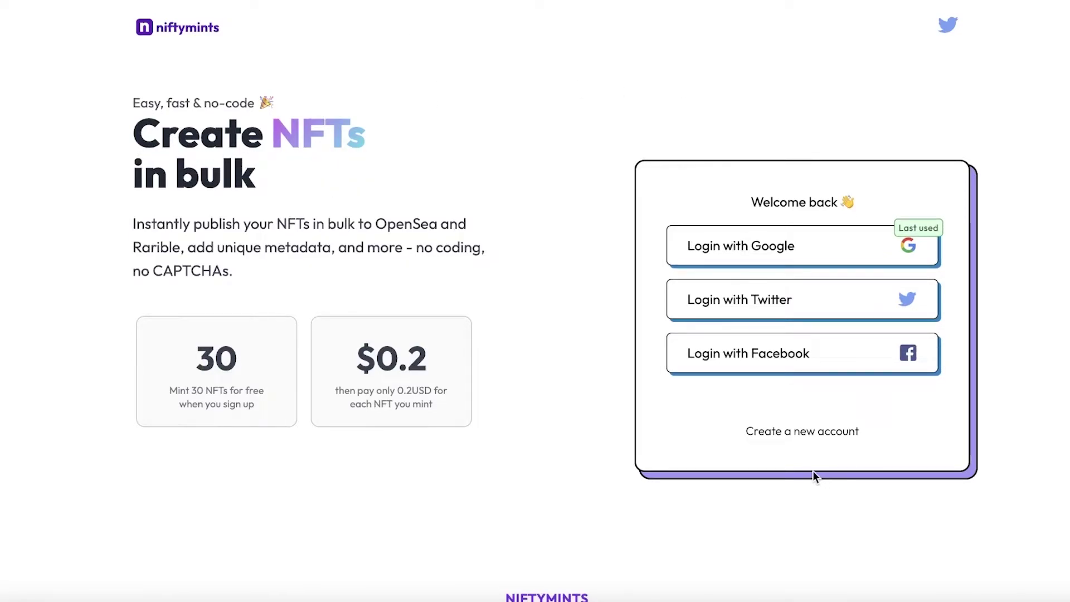
Check the sign-up options, log in to niftymints with the existing Google account and open the existing collection
left_click(784, 433)
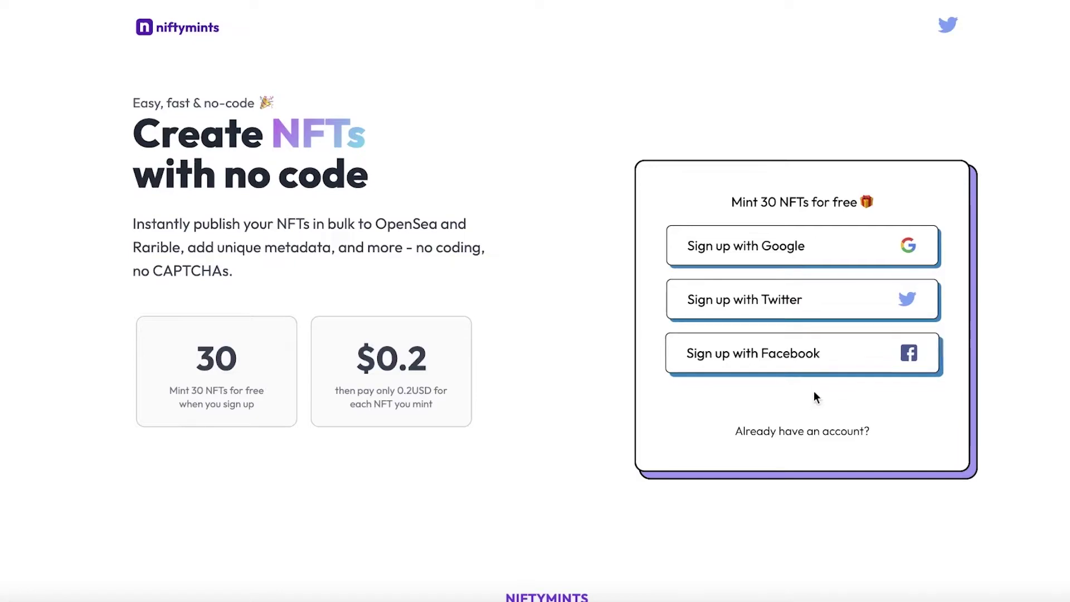
left_click(806, 433)
left_click(725, 261)
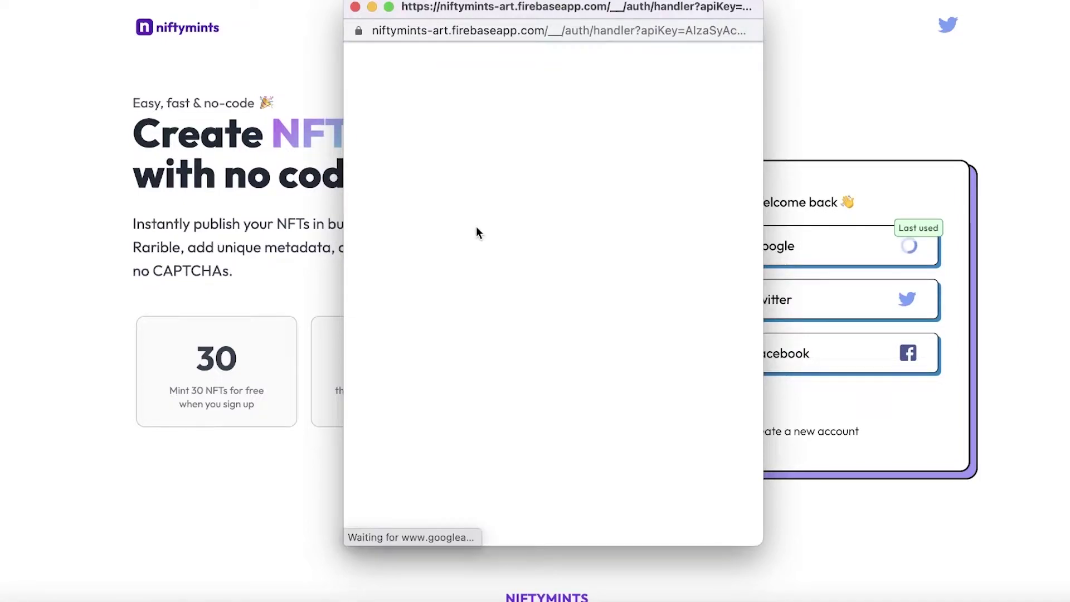
left_click(475, 223)
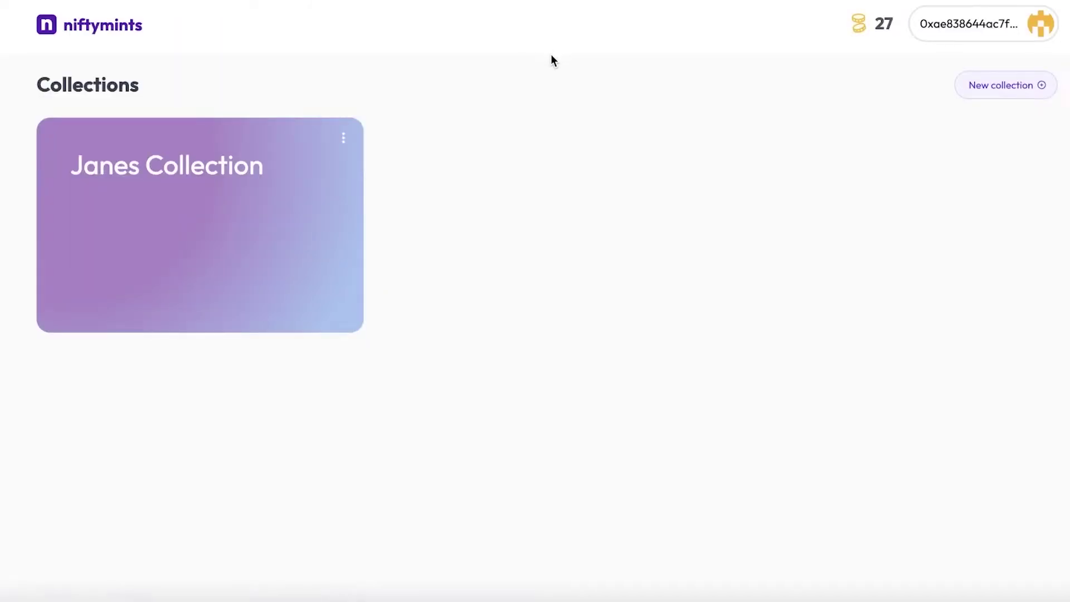
left_click(310, 167)
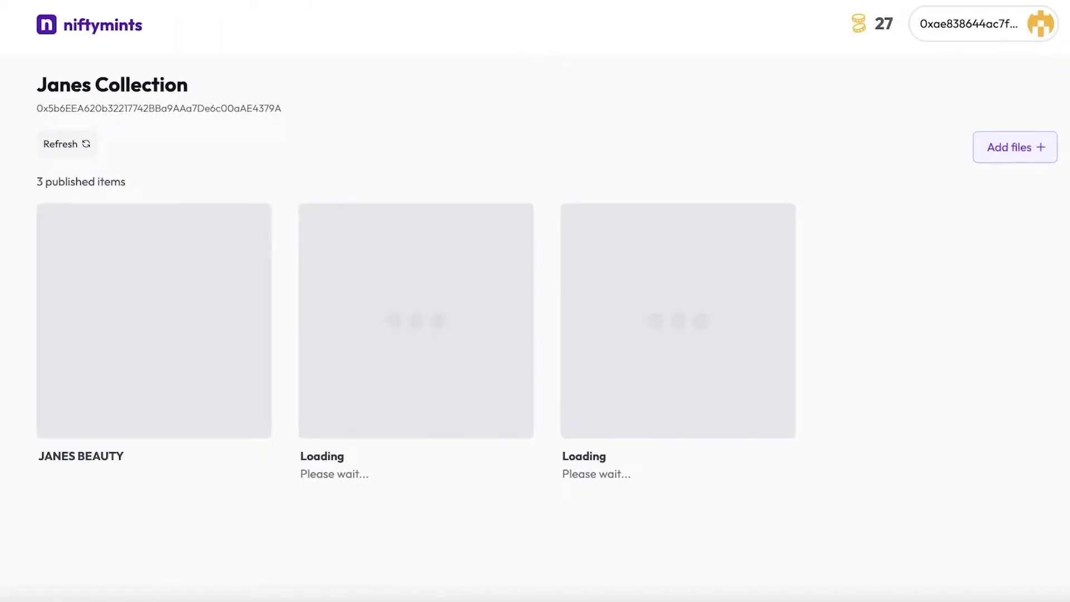
Return to the collections overview and create a new collection named Characters
left_click(51, 27)
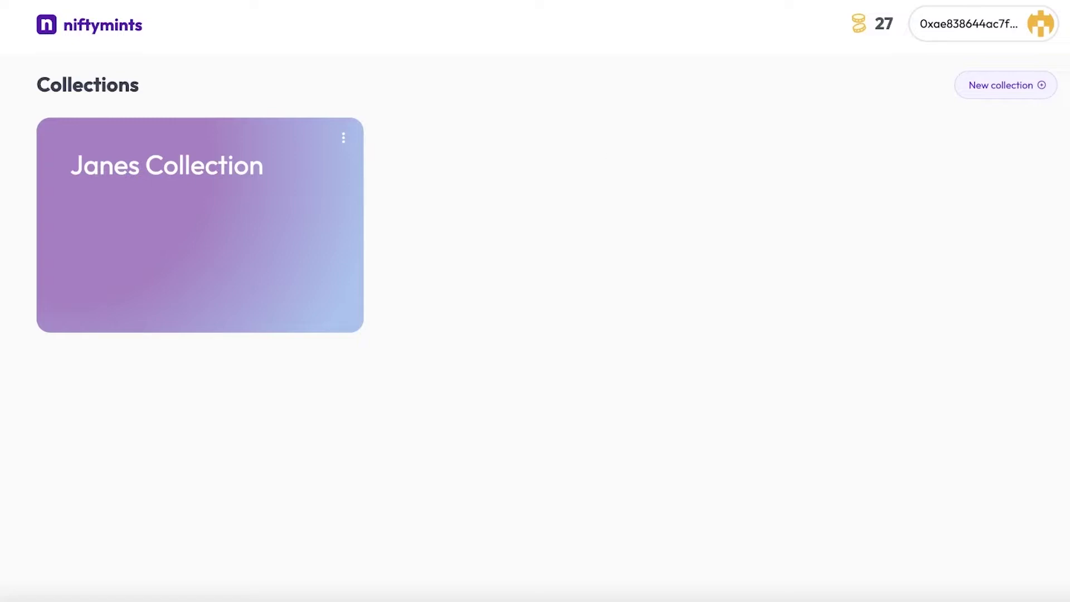
left_click(979, 88)
left_click(545, 293)
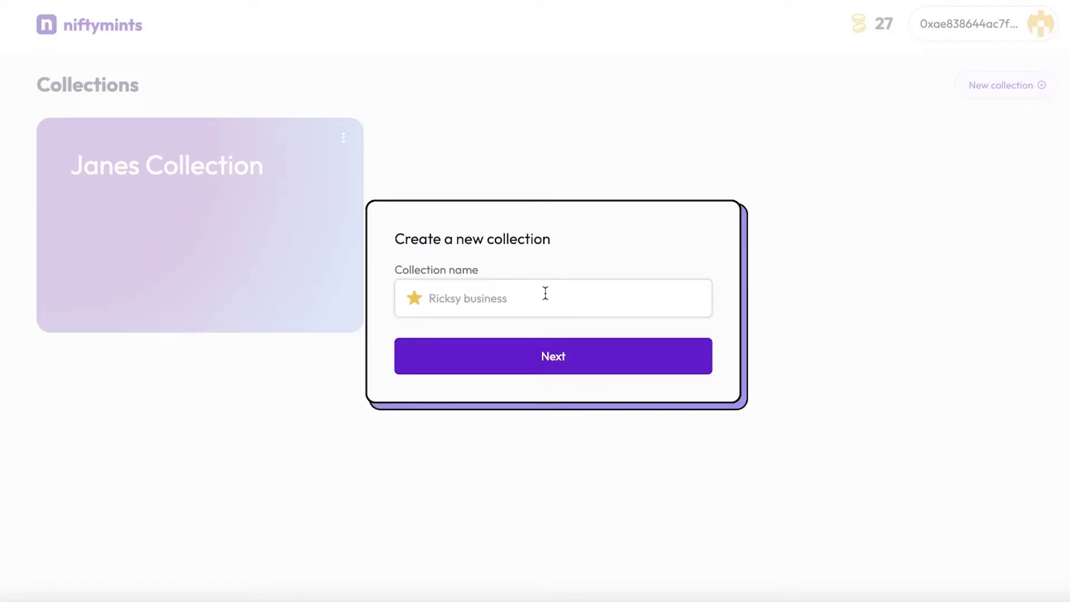
type("Characters")
key("Return")
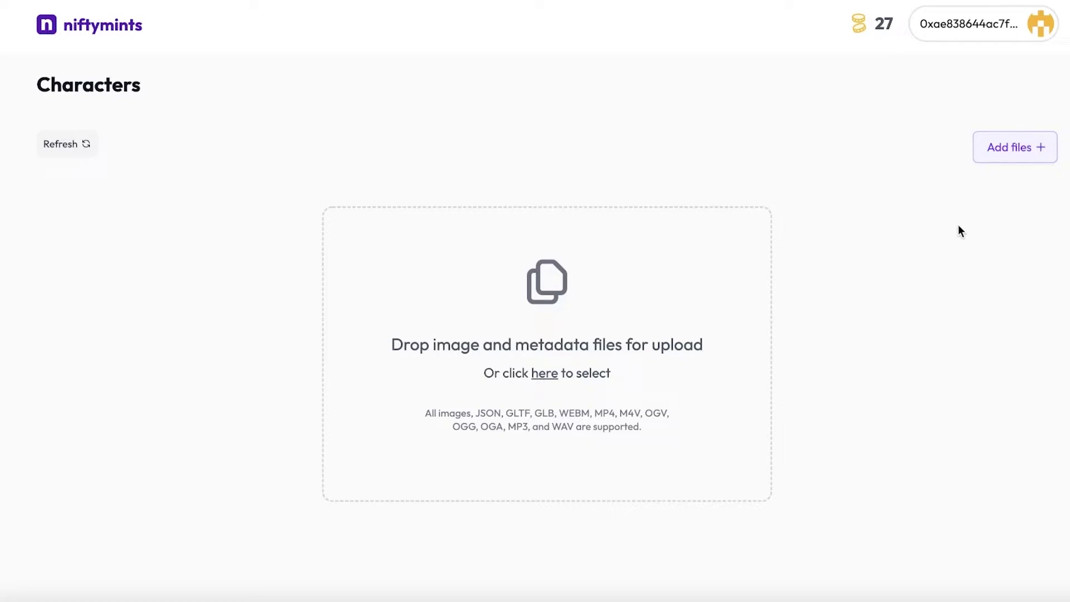
Add the pink-haired character image 52c81c54-5da7-4883-abf0-b9c6c1cecfdb.png from the Downloads folder to the Characters collection
left_click(1037, 144)
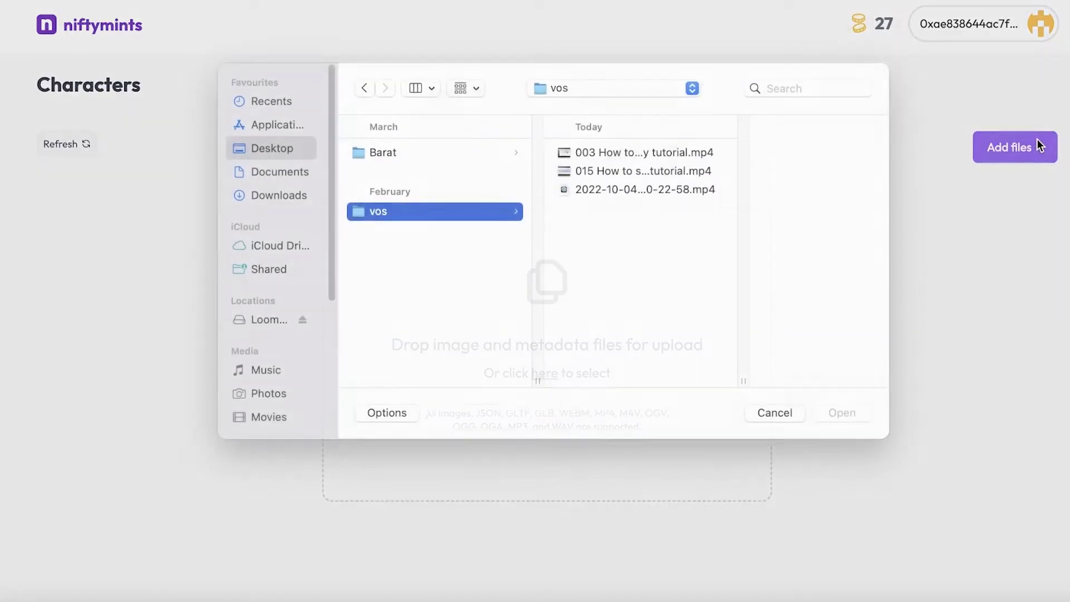
left_click(302, 213)
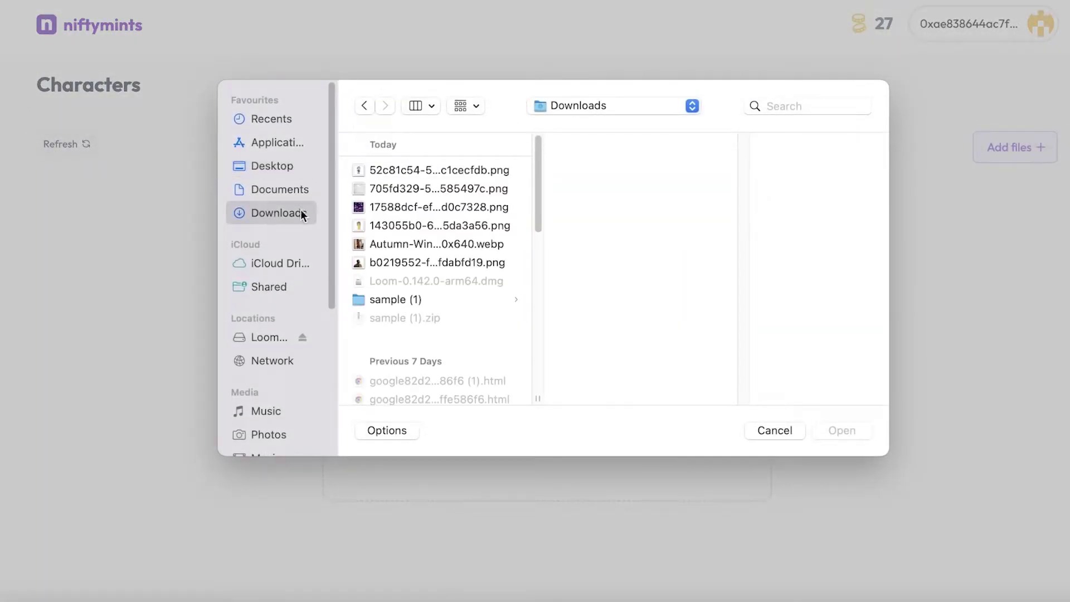
left_click(394, 169)
left_click_drag(514, 166, 503, 226)
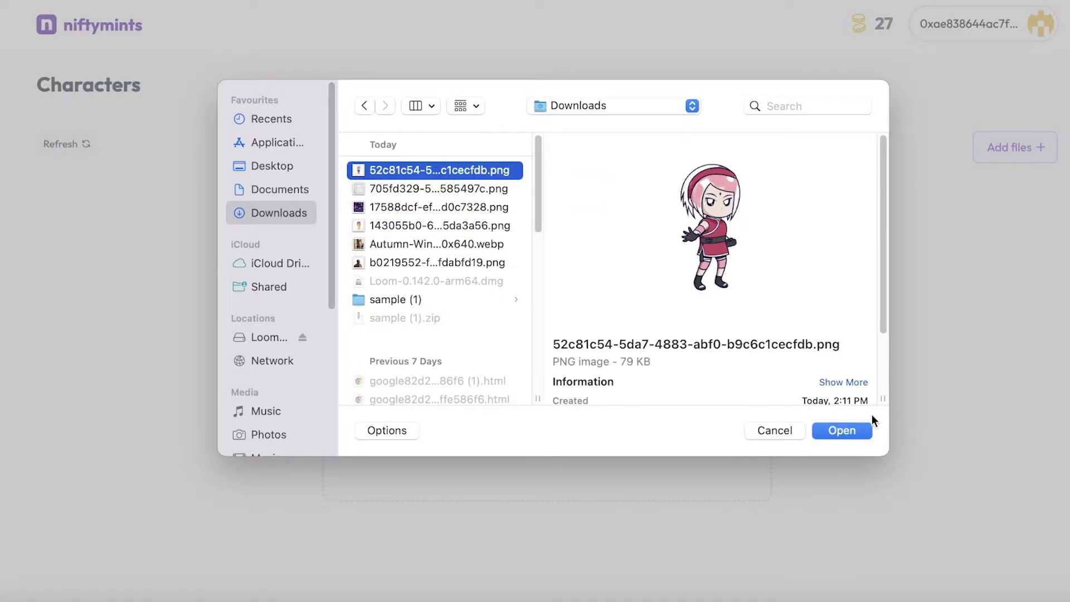
left_click(843, 430)
scroll(552, 318, "down", 2)
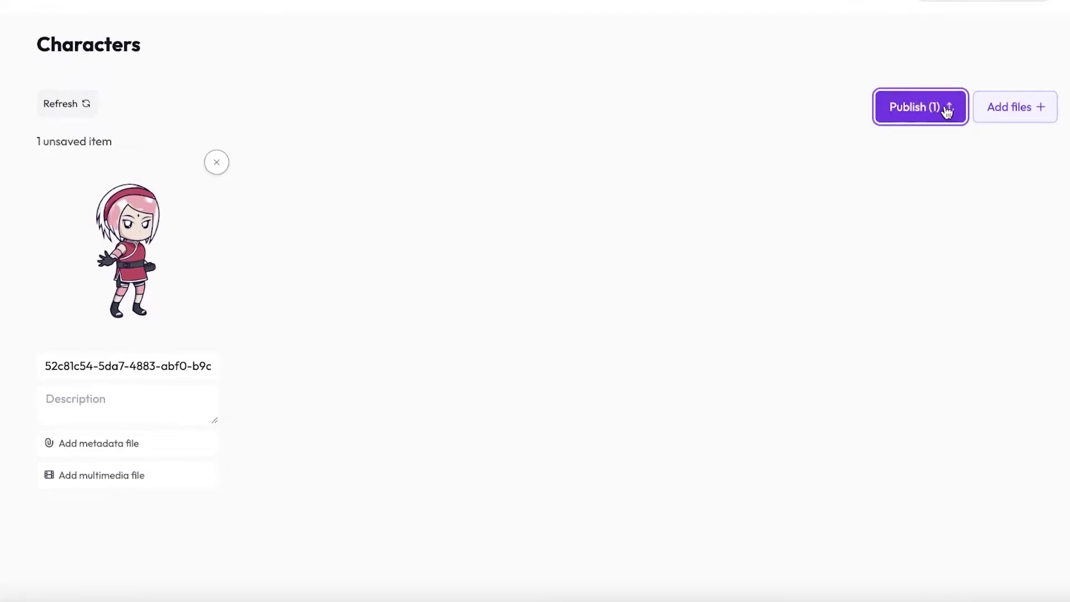
Add the purple glitter image starting with 17588dcf and the yellow-dressed girl image starting with 143055b0 from Downloads to the collection
left_click(1006, 107)
left_click(458, 208)
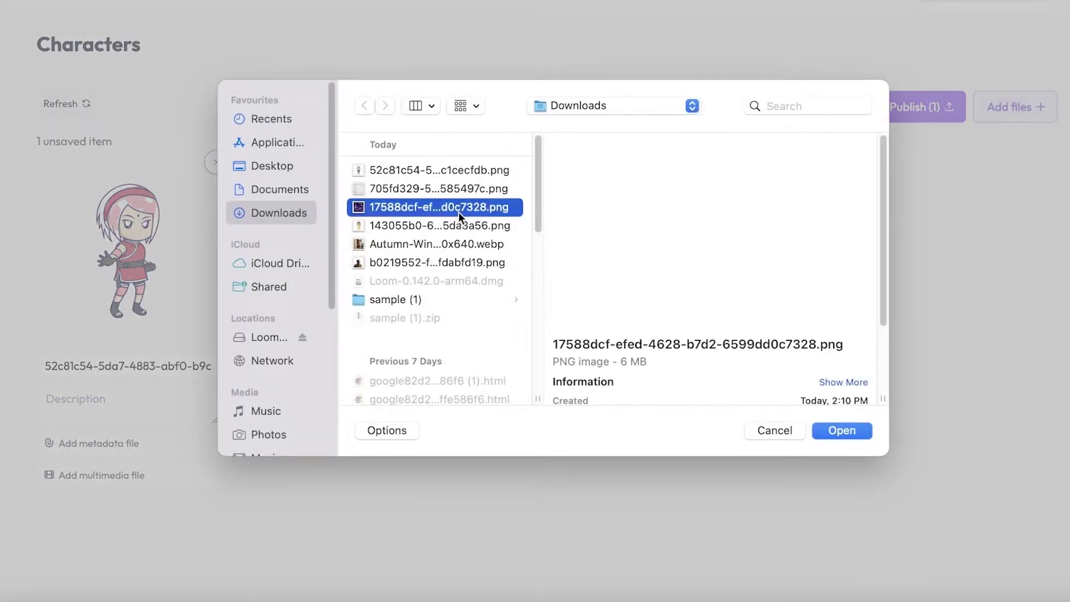
left_click(842, 430)
left_click(1015, 112)
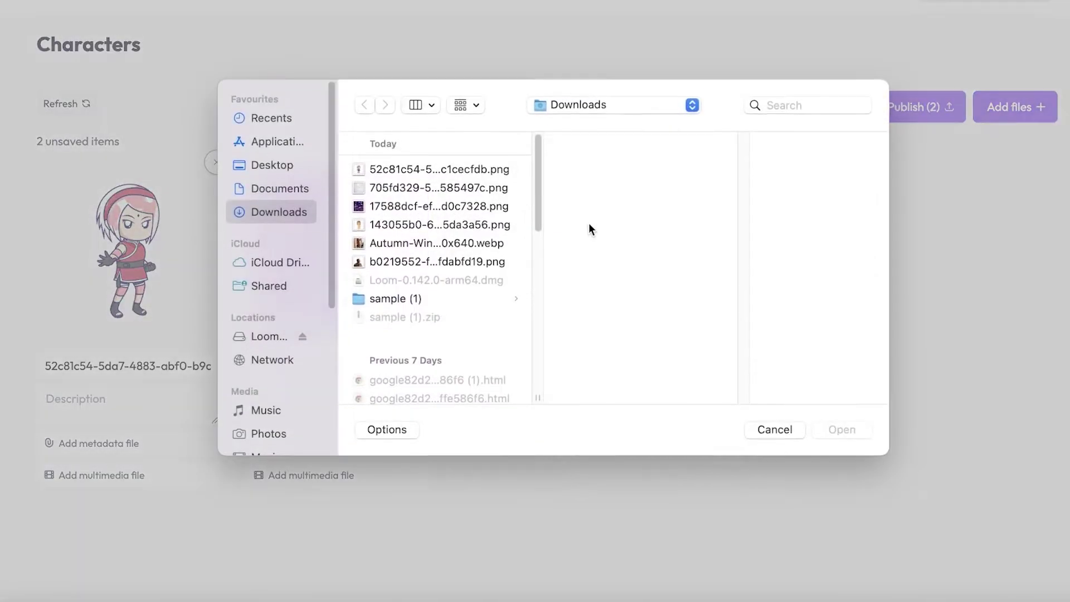
left_click(397, 223)
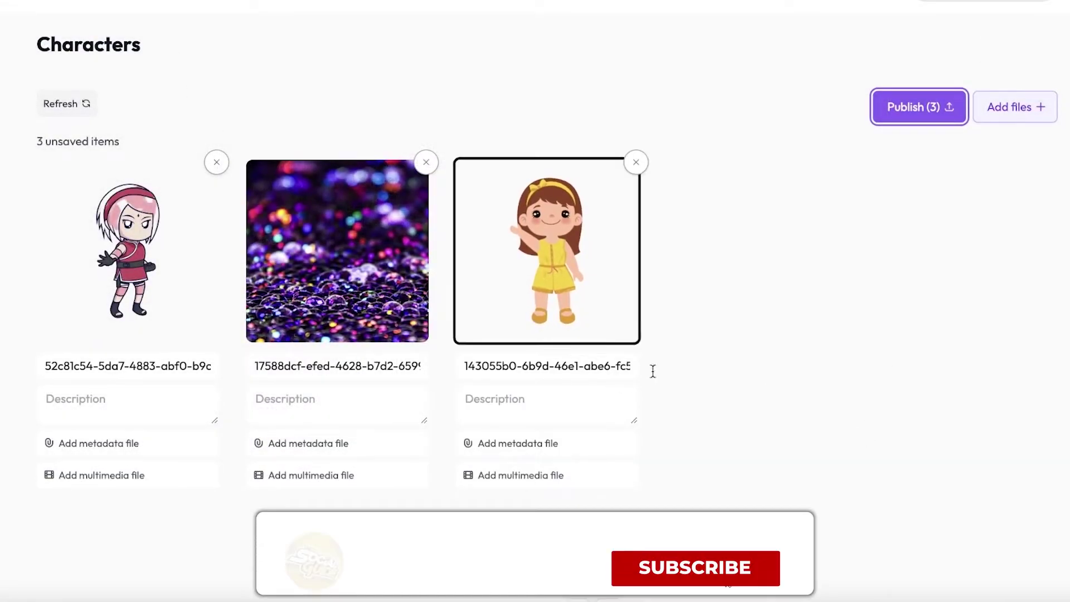
scroll(788, 408, "up", 1)
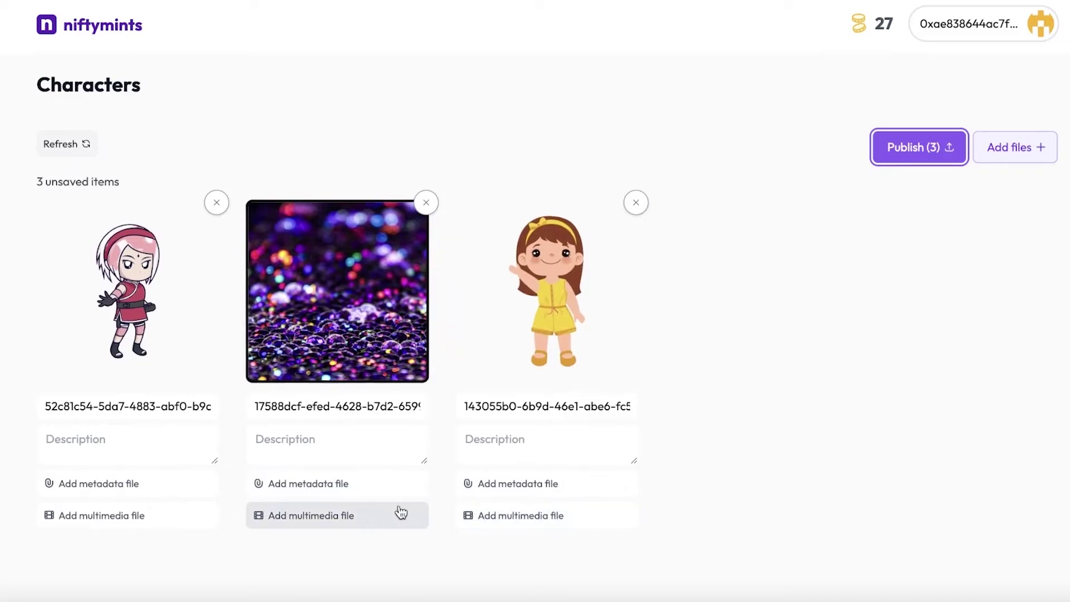
left_click(126, 516)
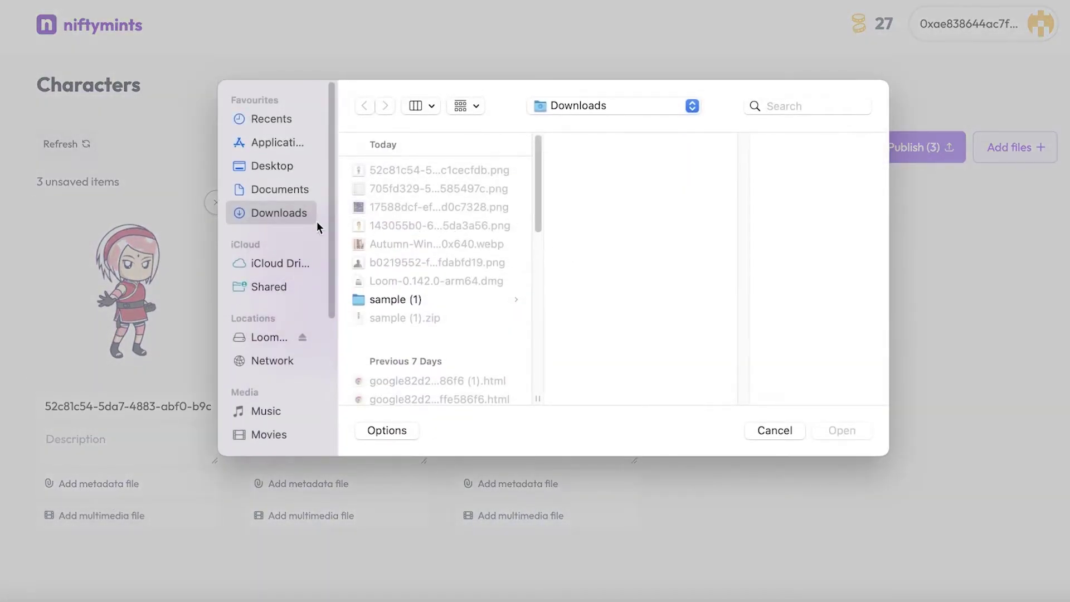
left_click(419, 300)
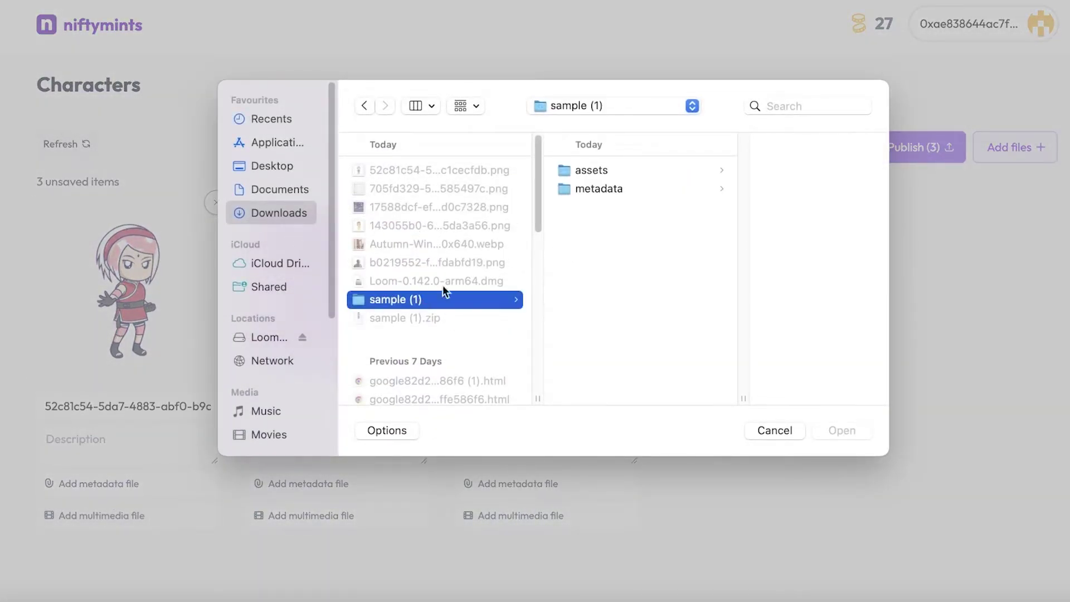
left_click(621, 187)
left_click(494, 173)
left_click(520, 189)
left_click(774, 431)
Attach 2.json from the sample (1) metadata folder as the metadata file of the pink-haired character item
left_click(101, 484)
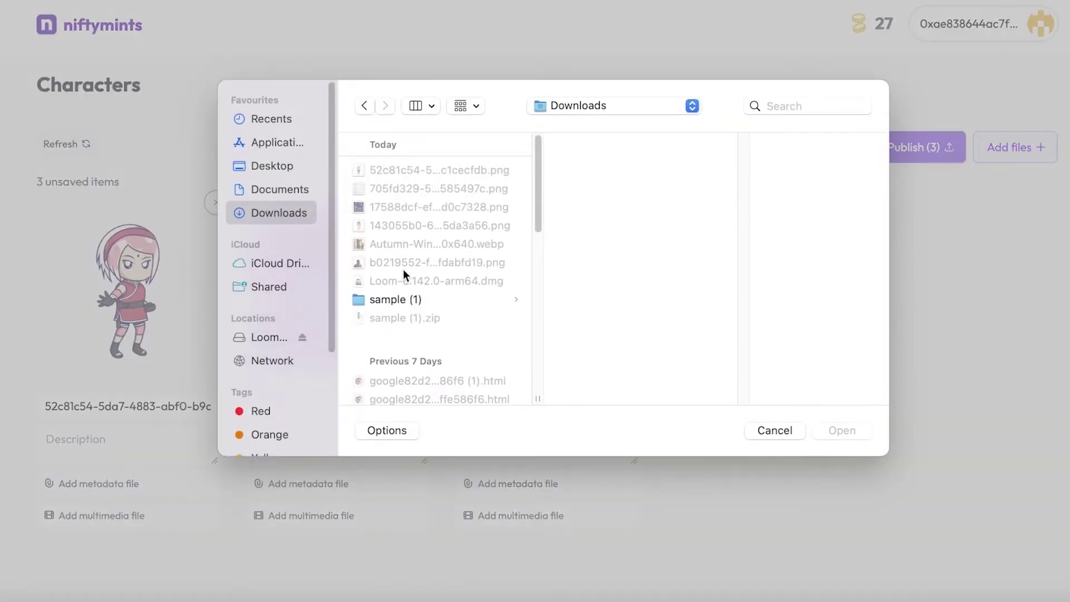
left_click(416, 299)
left_click(621, 188)
left_click(725, 169)
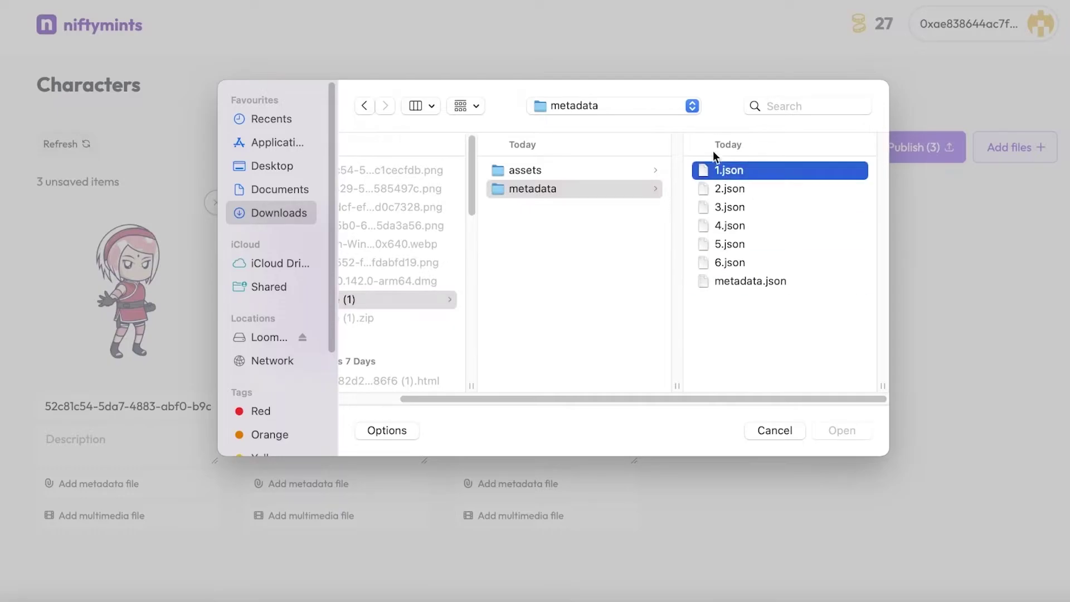
left_click(507, 311)
left_click(532, 184)
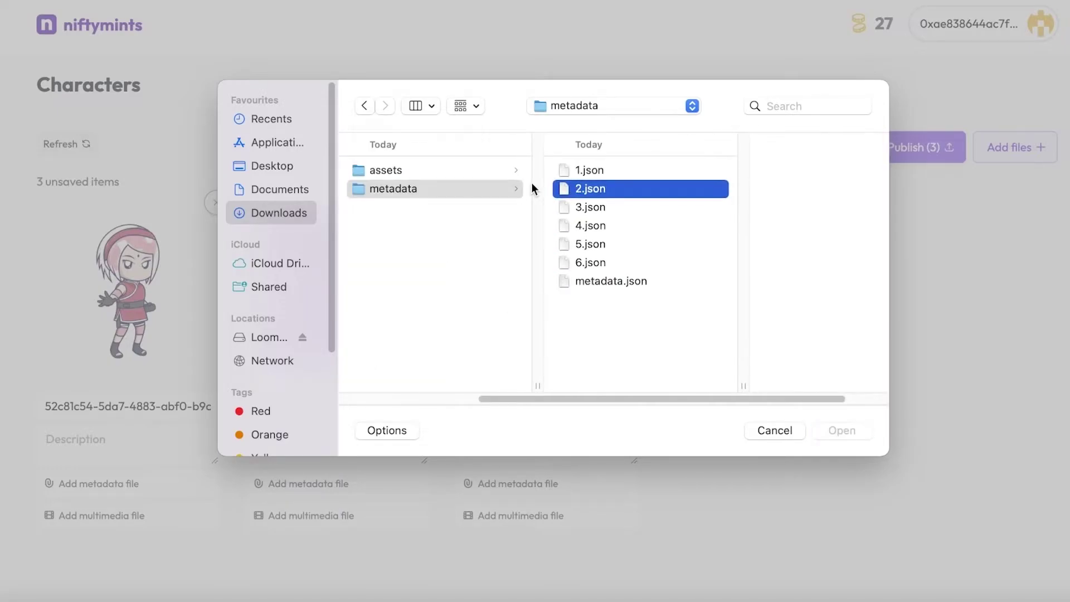
left_click(848, 427)
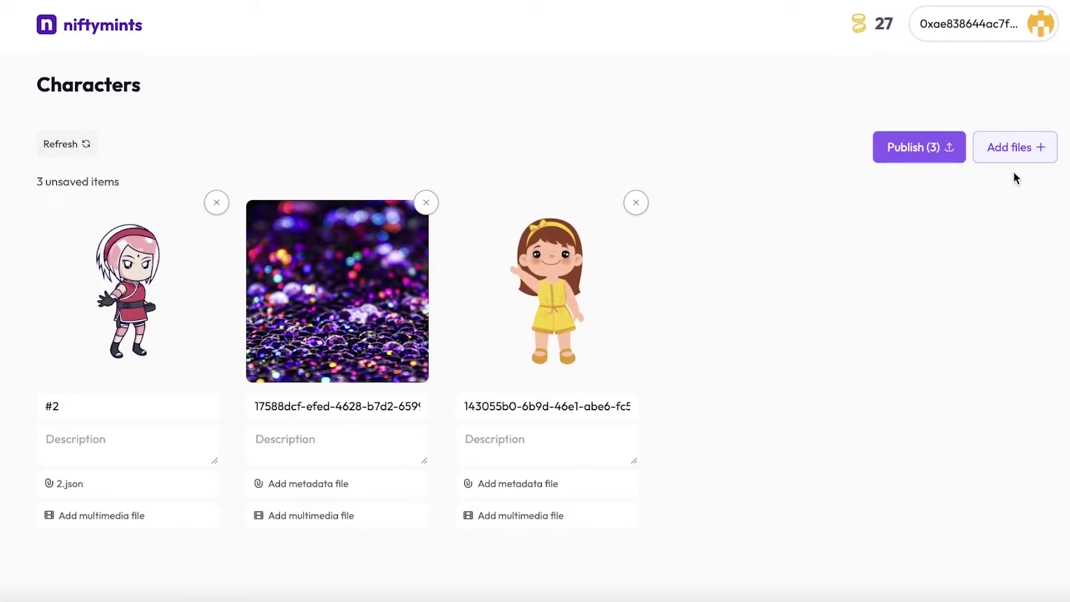
Bring up the OpenSea home page, and publish the three NFTs to the Characters collection on niftymints, confirming the credit spending
scroll(352, 128, "down", 1)
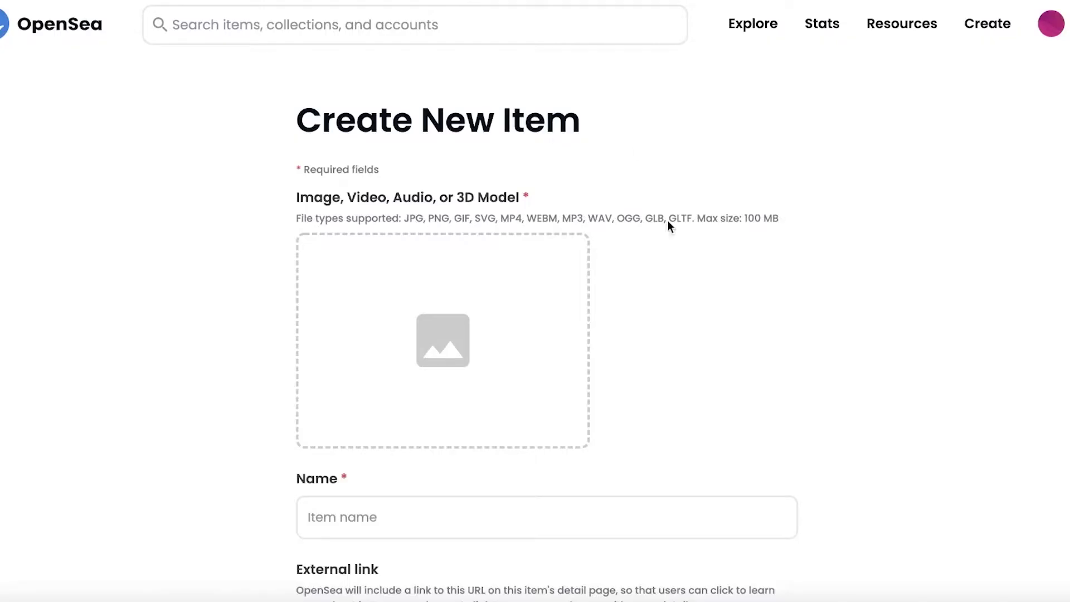
left_click(5, 23)
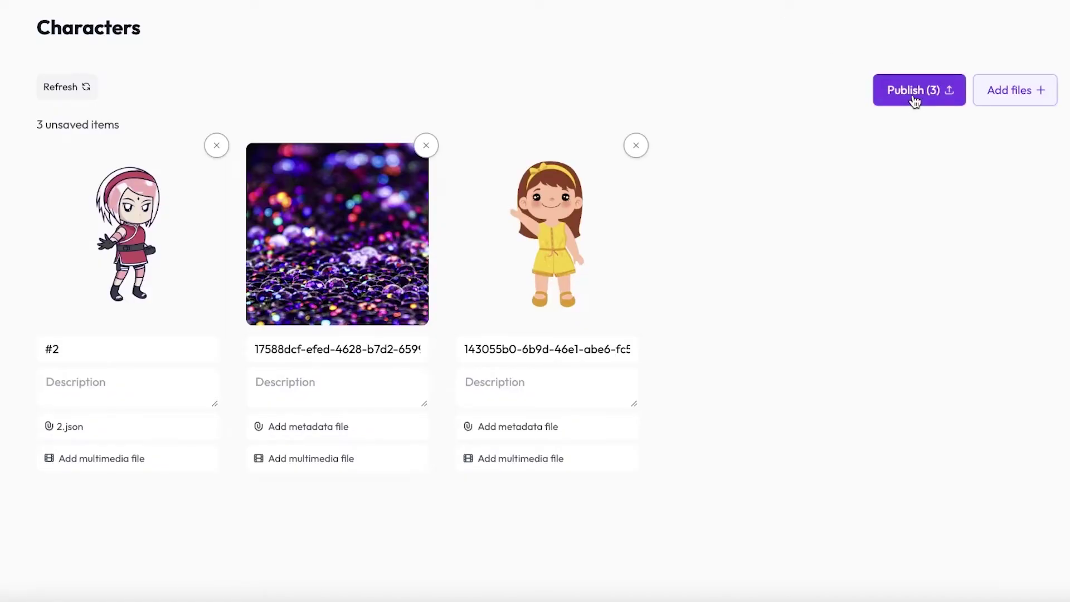
left_click(913, 99)
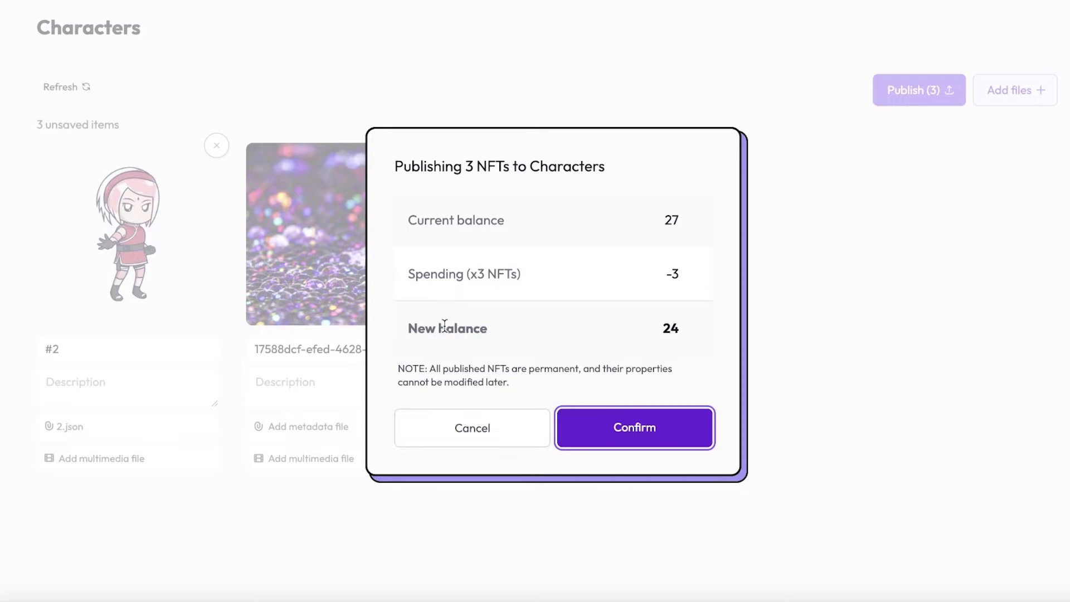
left_click(656, 435)
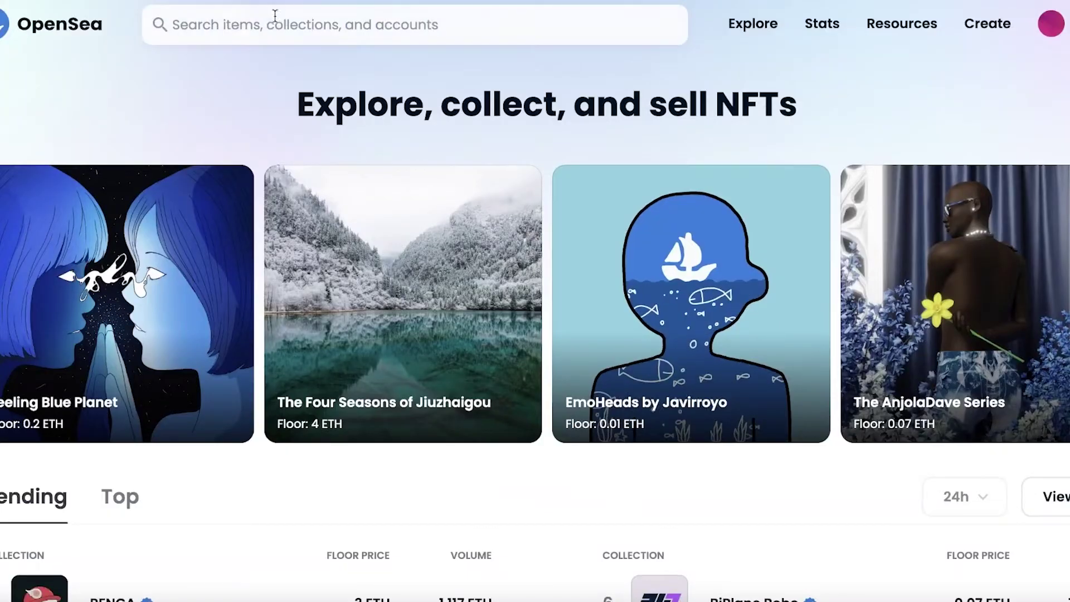
Switch to OpenSea, open the account's profile and look through its collected items
mouse_move(1051, 24)
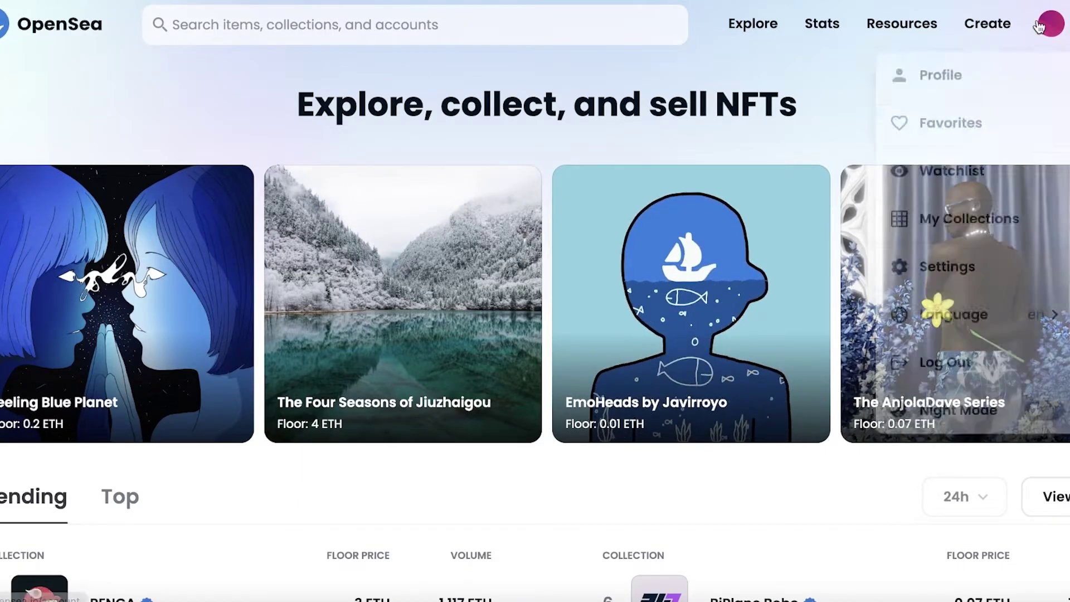
left_click(920, 74)
scroll(524, 114, "down", 8)
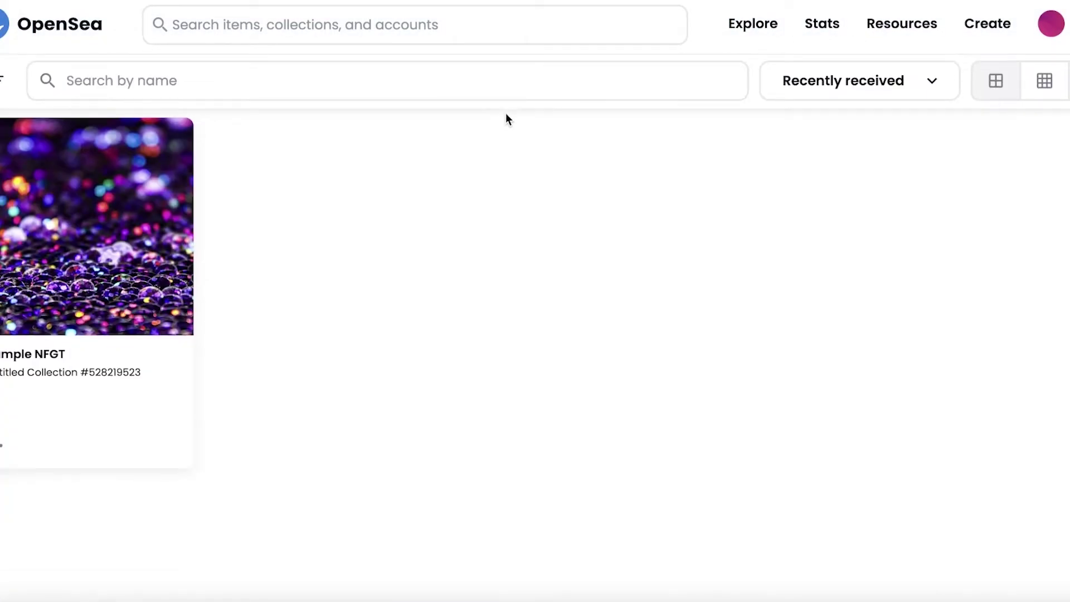
scroll(724, 84, "up", 6)
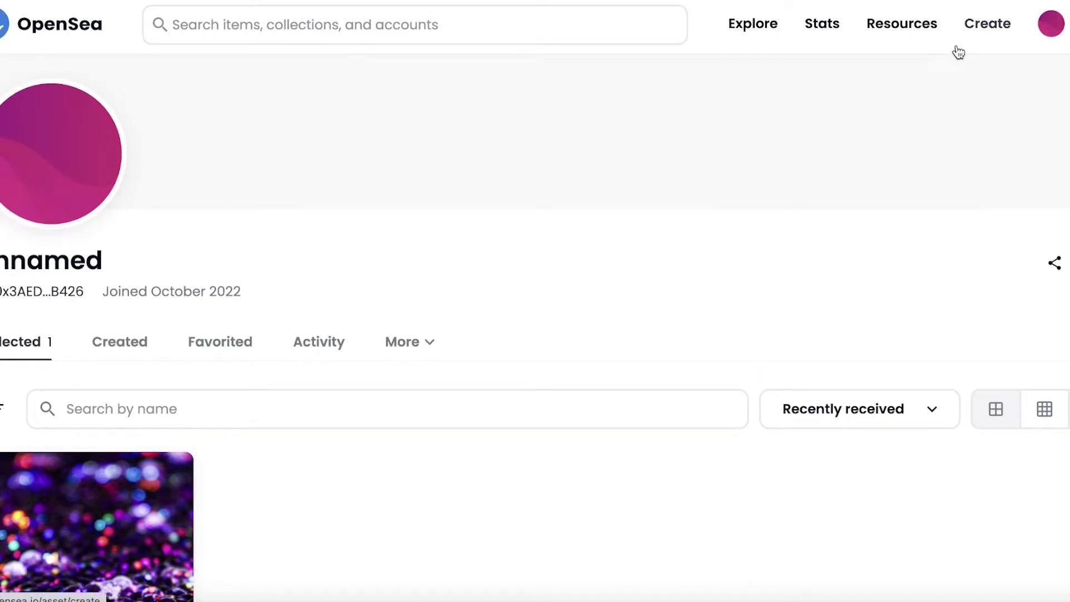
scroll(954, 55, "down", 2)
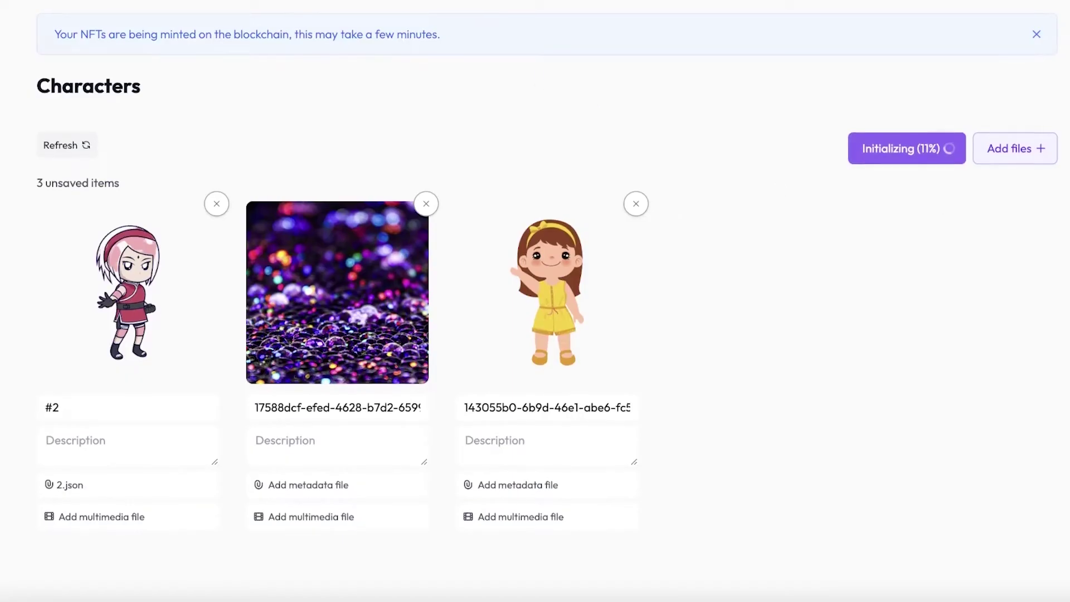
Follow the publishing progress of the Characters items on niftymints and read the blockchain minting notice
scroll(1020, 241, "up", 1)
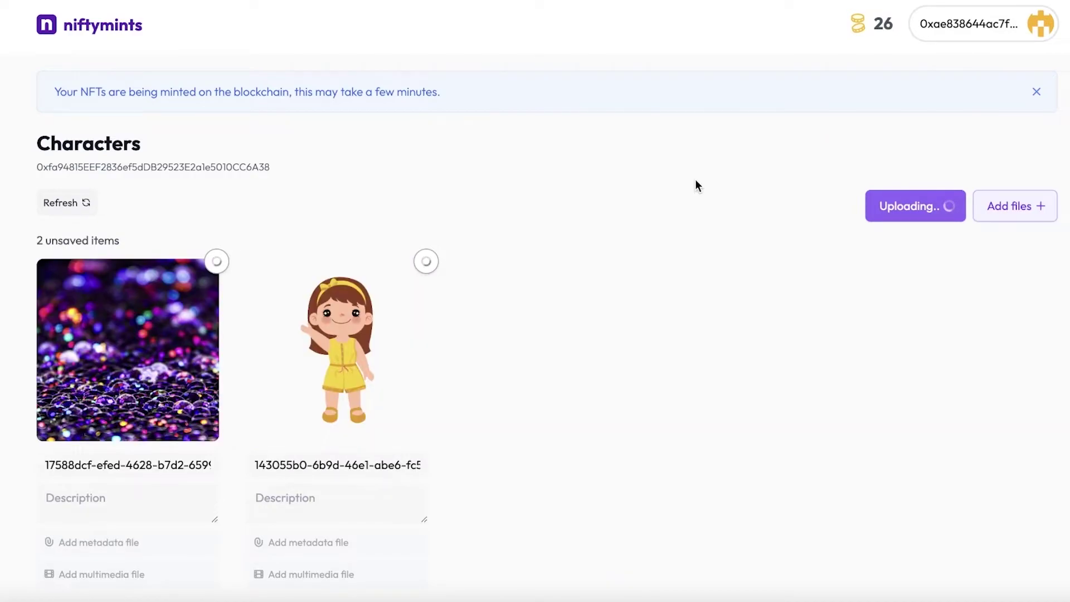
scroll(625, 219, "down", 1)
scroll(642, 296, "down", 4)
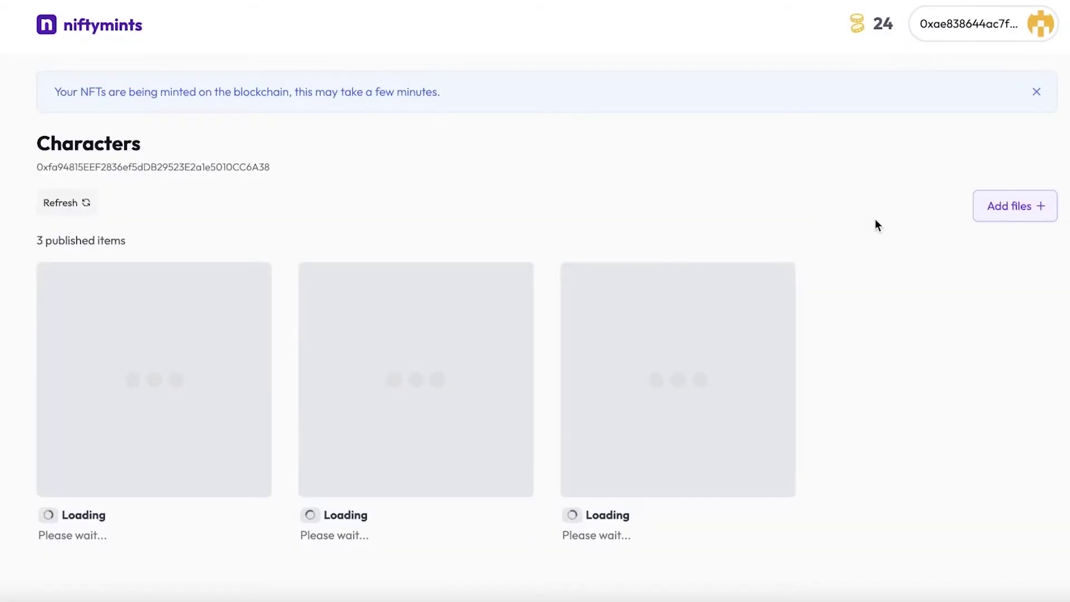
scroll(670, 59, "down", 1)
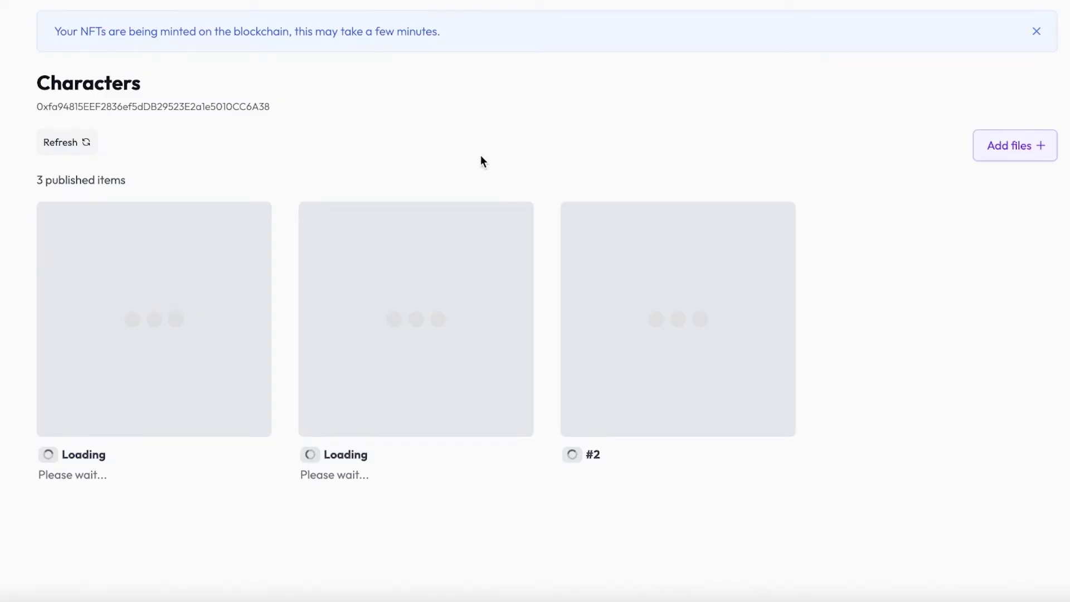
scroll(938, 273, "up", 1)
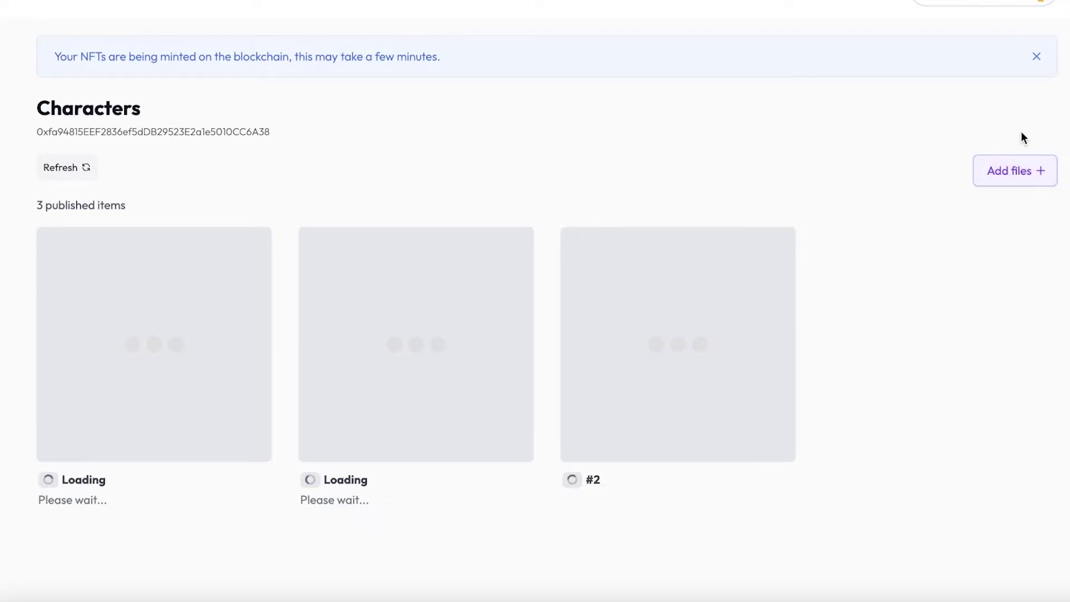
scroll(543, 190, "up", 1)
left_click_drag(57, 86, 422, 99)
left_click(645, 100)
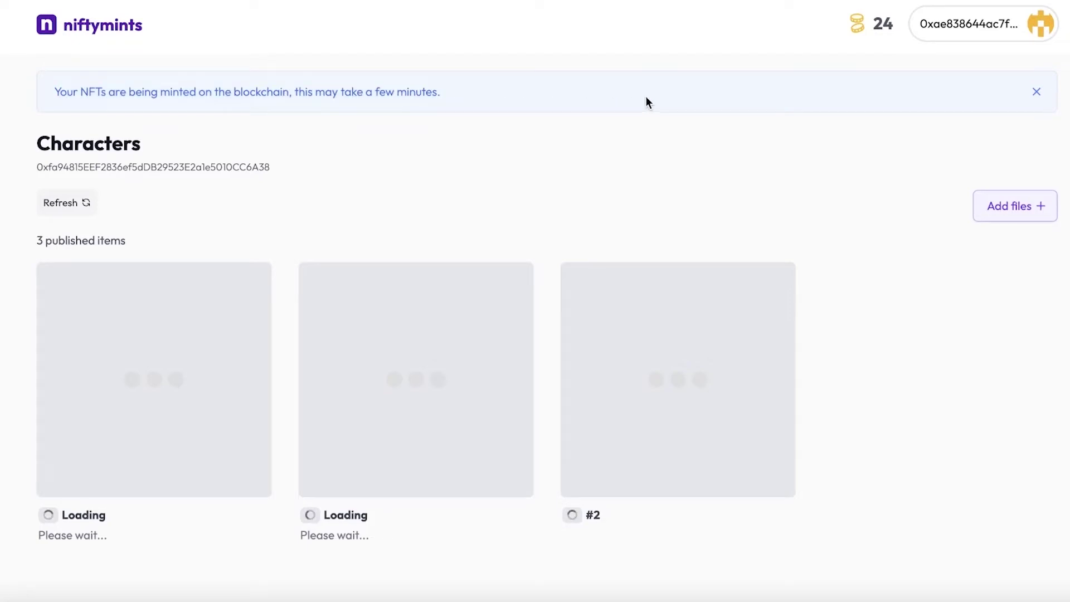
Bring up the wallet address and credit options of the niftymints account, and open the MetaMask wallet, dismissing its Protect your funds notice
left_click(973, 32)
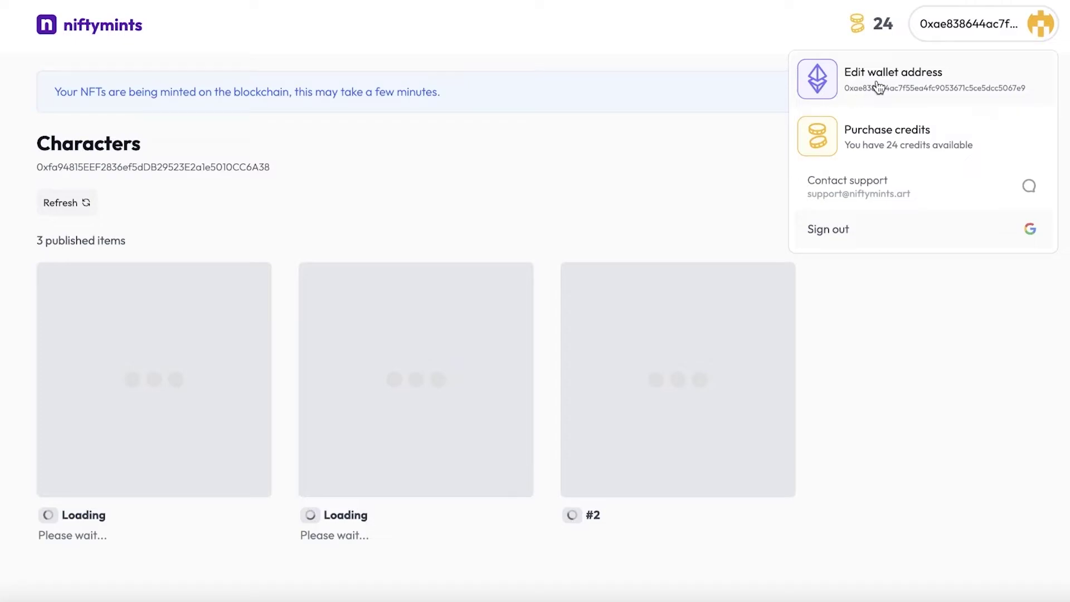
left_click(887, 25)
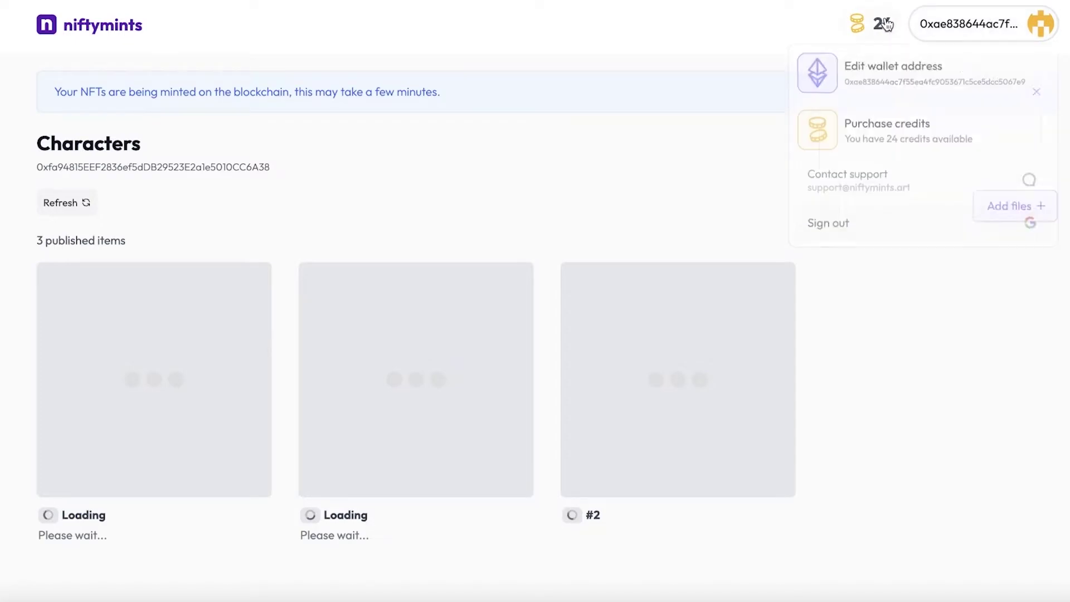
left_click(986, 27)
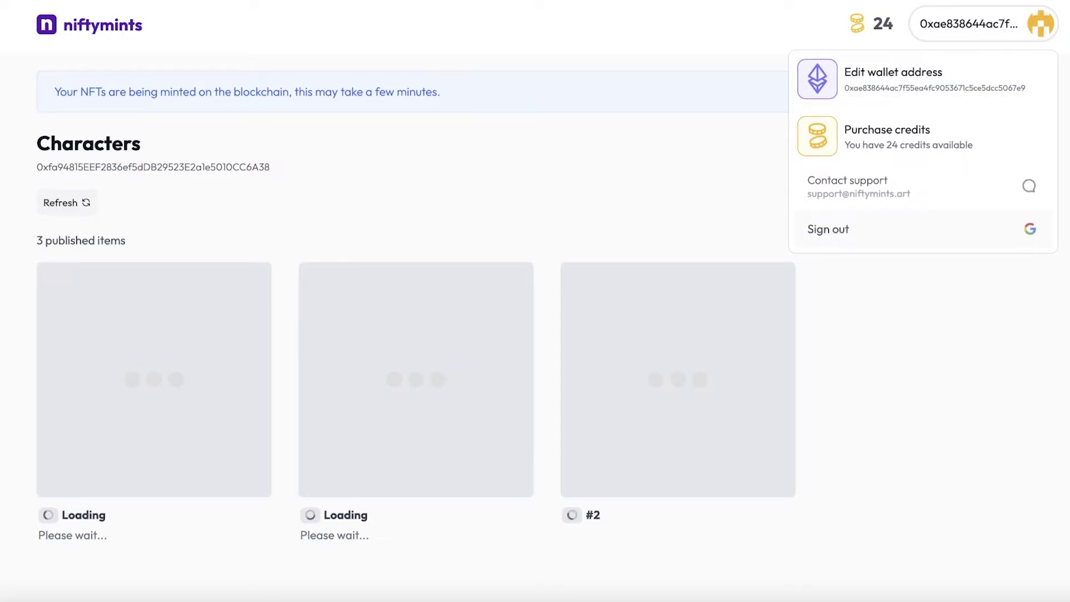
left_click(904, 76)
left_click(962, 407)
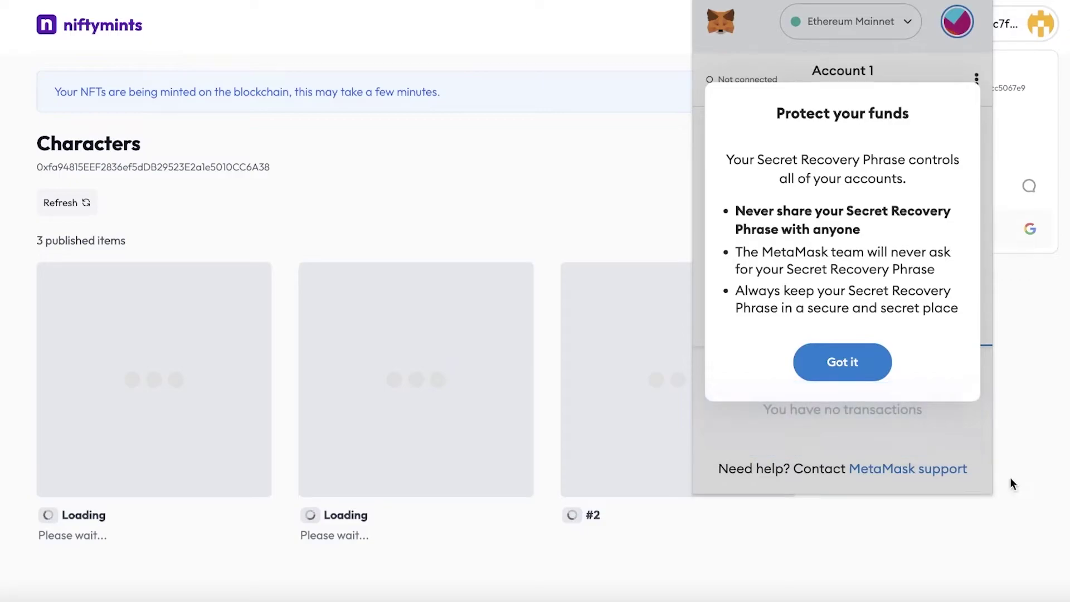
left_click(841, 361)
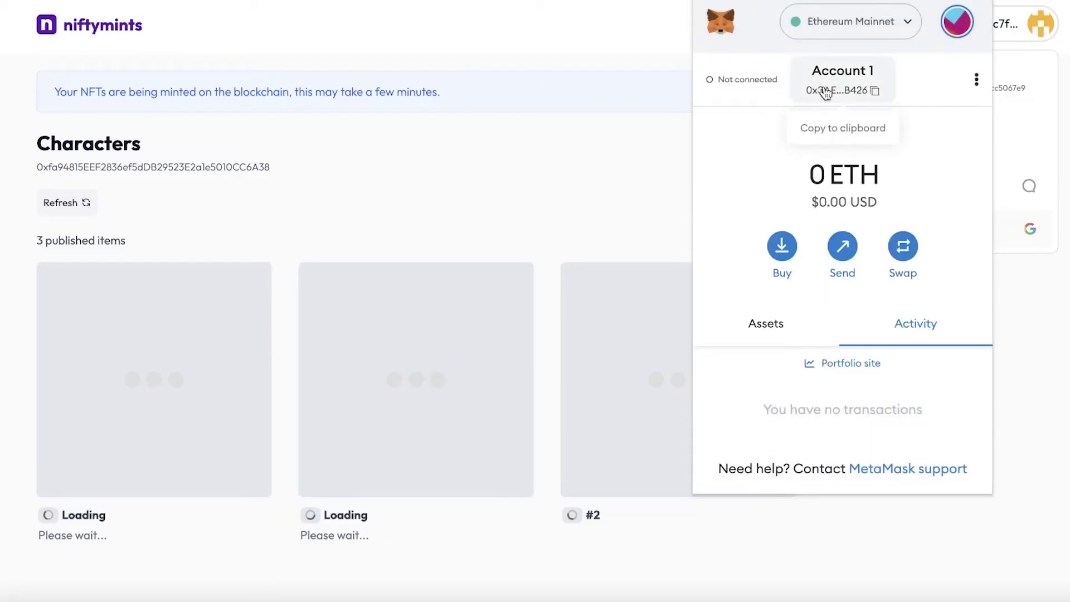
Copy the MetaMask account's wallet address and switch to the OpenSea profile
left_click(867, 96)
left_click(529, 101)
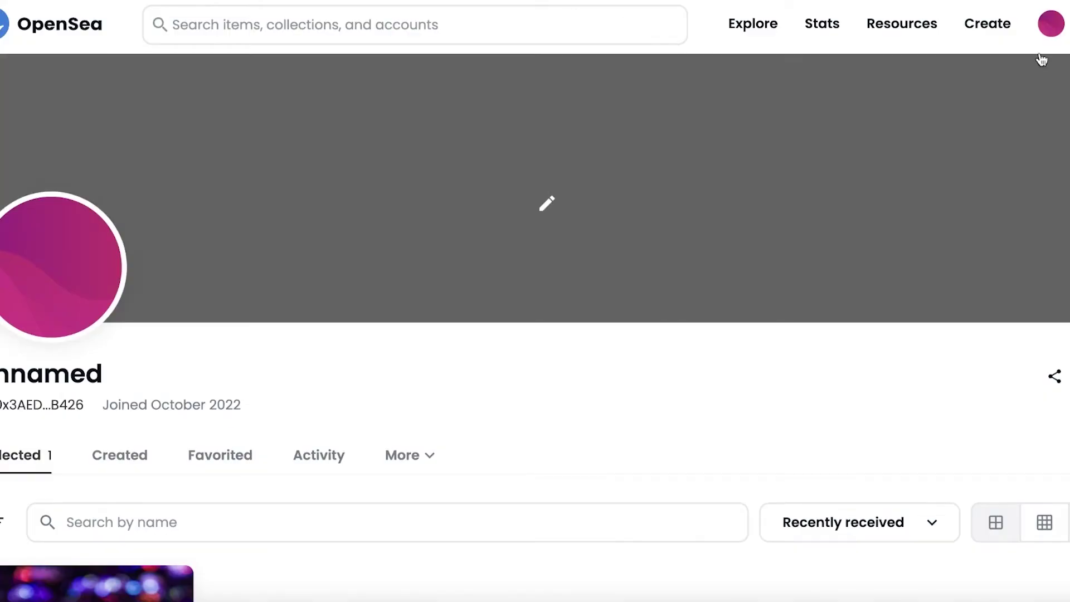
left_click(992, 25)
Open the niftymints account's wallet address for editing and select the saved address
left_click(1050, 23)
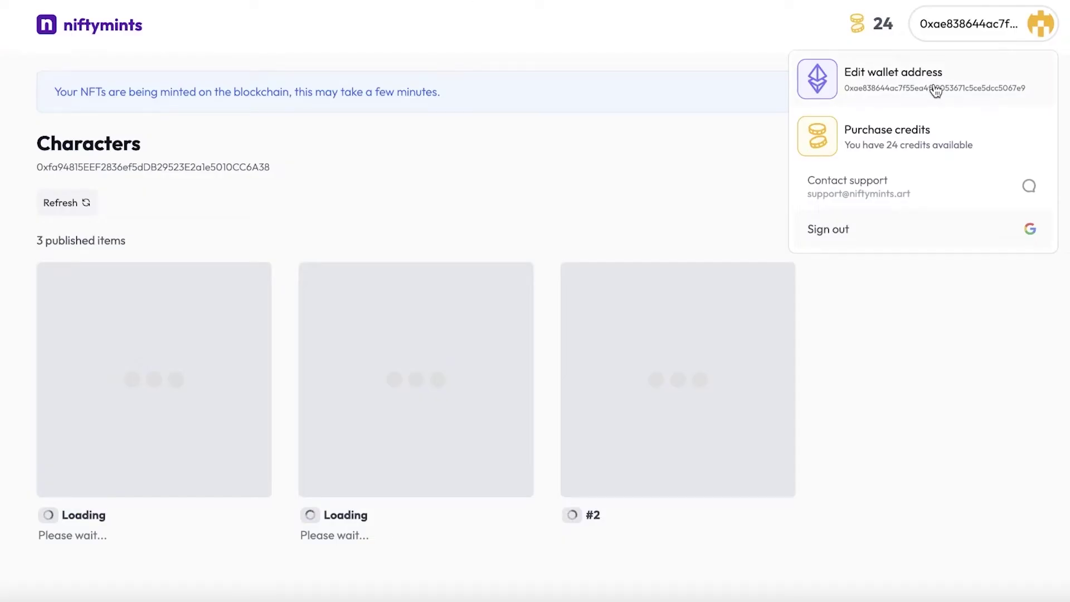
left_click(936, 91)
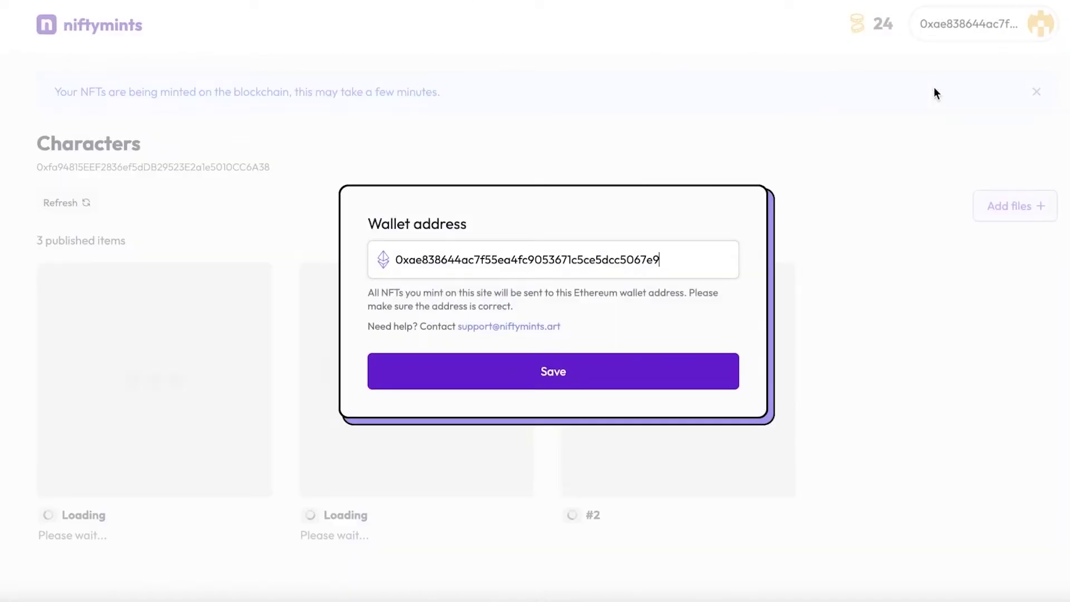
double_click(567, 256)
right_click(567, 256)
left_click(607, 343)
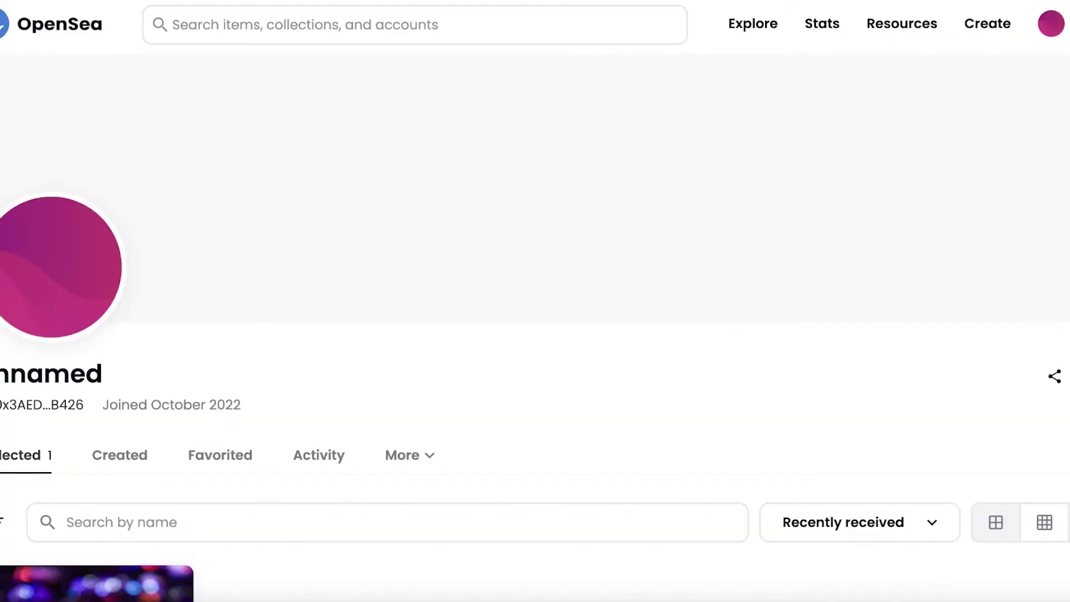
Log out of the OpenSea account and bring up the account options of the MetaMask wallet
mouse_move(1052, 32)
left_click(998, 368)
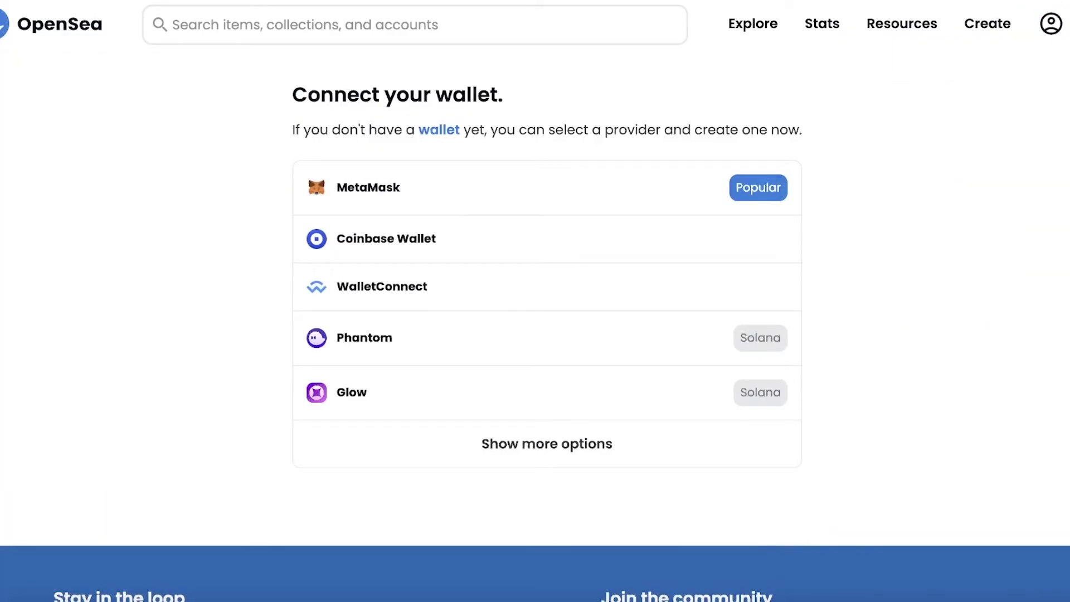
left_click(981, 2)
left_click(884, 72)
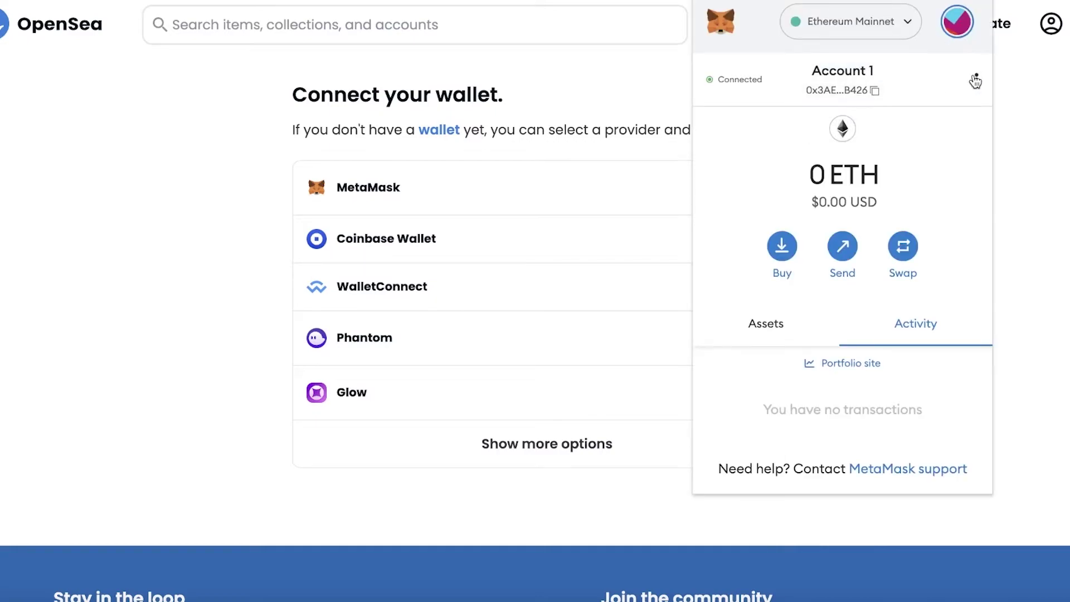
left_click(976, 78)
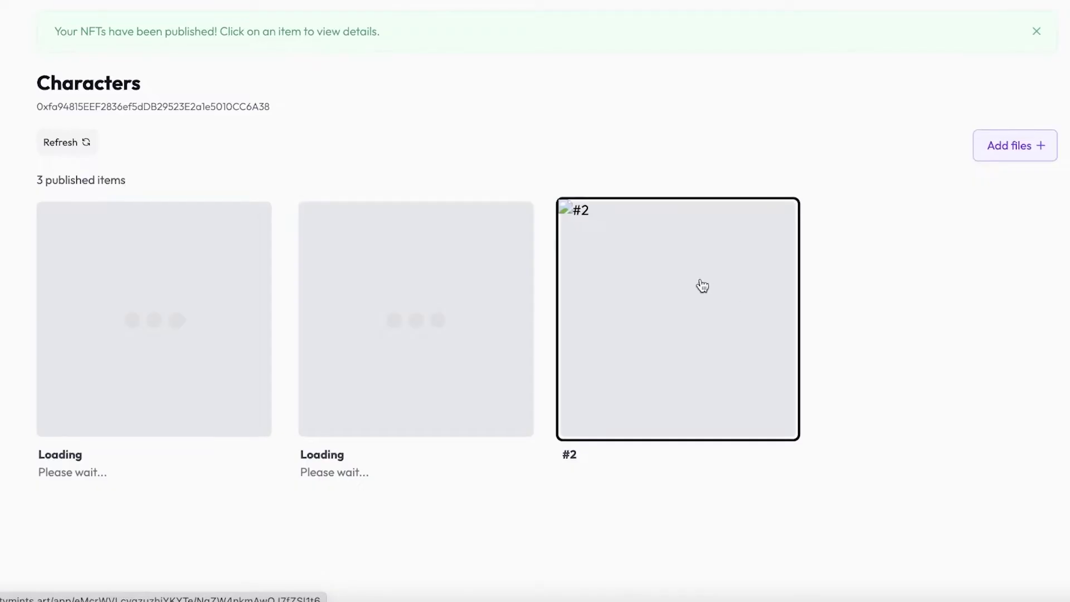
Bring up the niftymints account's wallet and credit options, and check the published items of the Characters collection
scroll(726, 143, "up", 1)
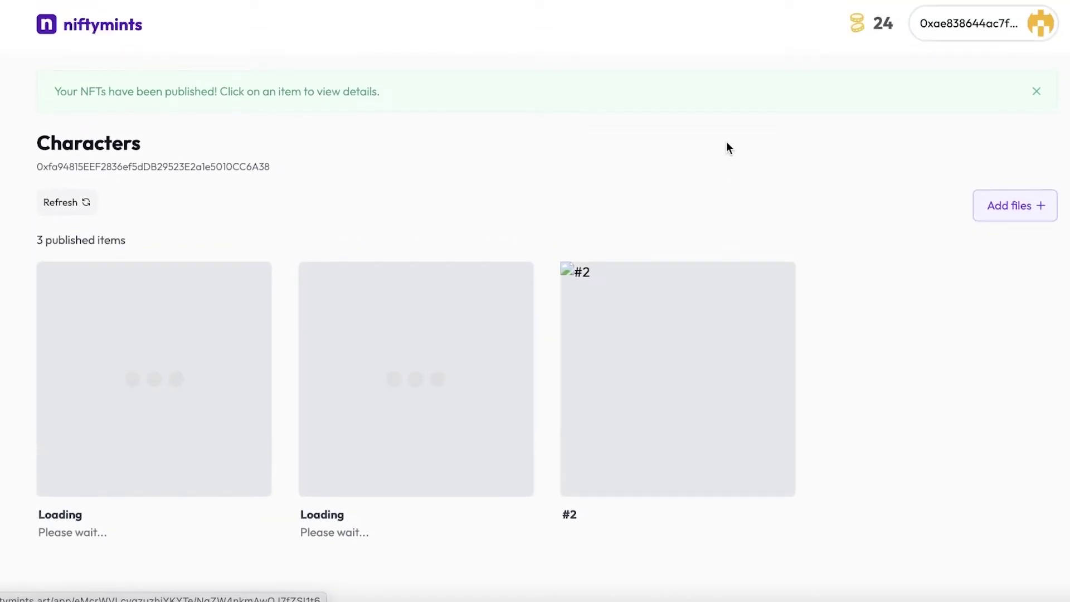
left_click(1028, 15)
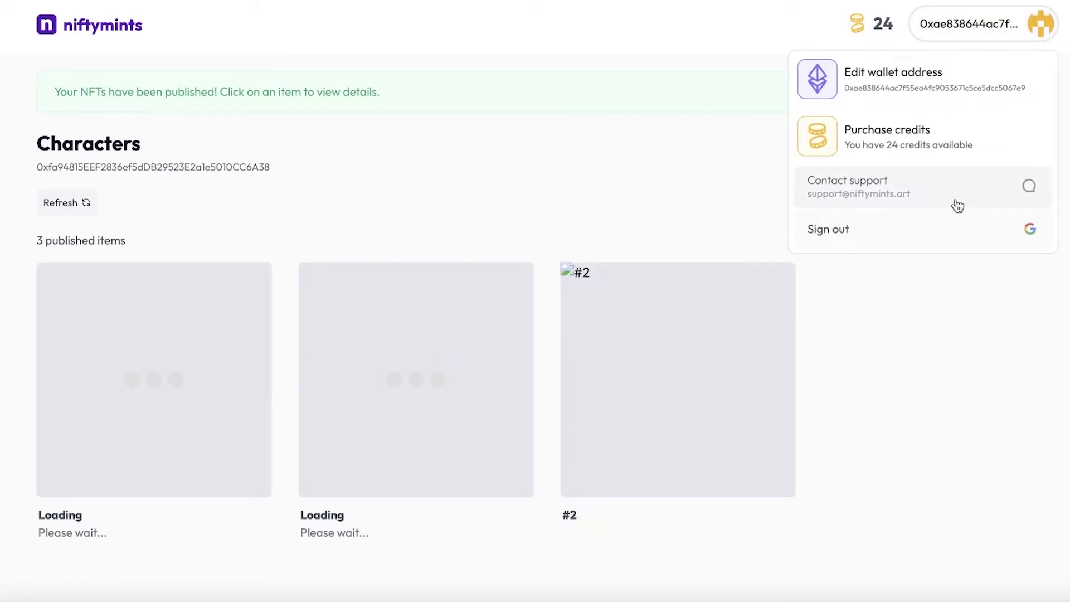
scroll(479, 184, "down", 1)
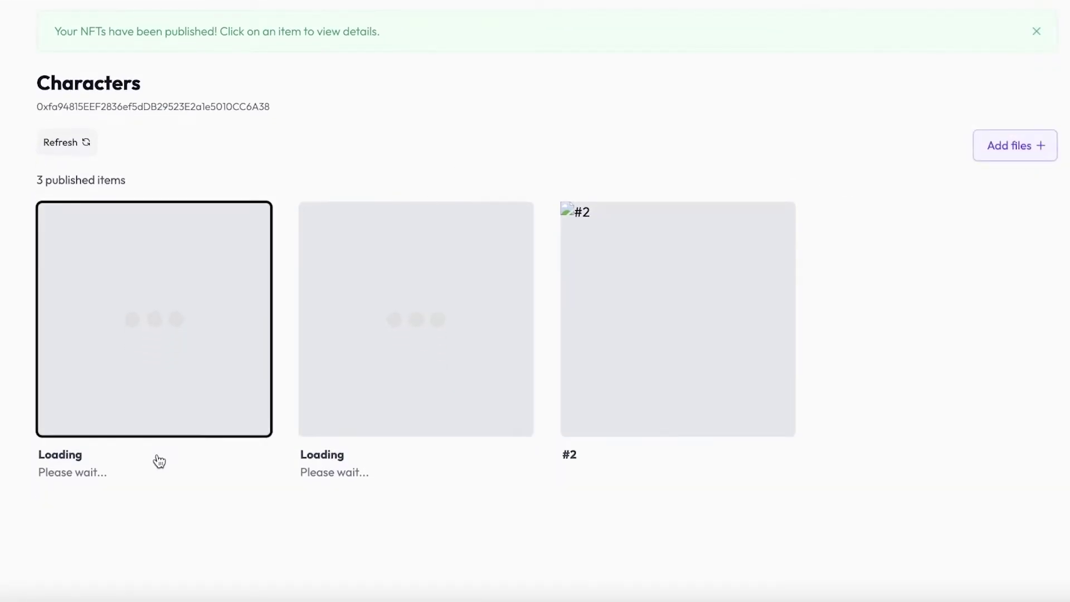
Open the details of a published Characters item, show it on OpenSea and look through its price history, listings and offers
left_click(514, 335)
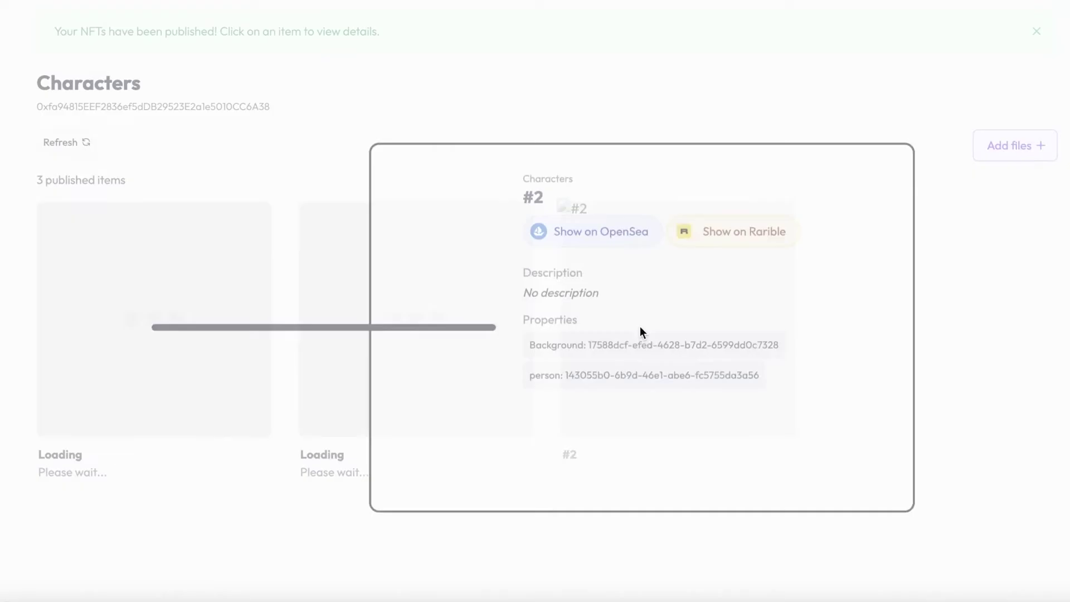
left_click(611, 221)
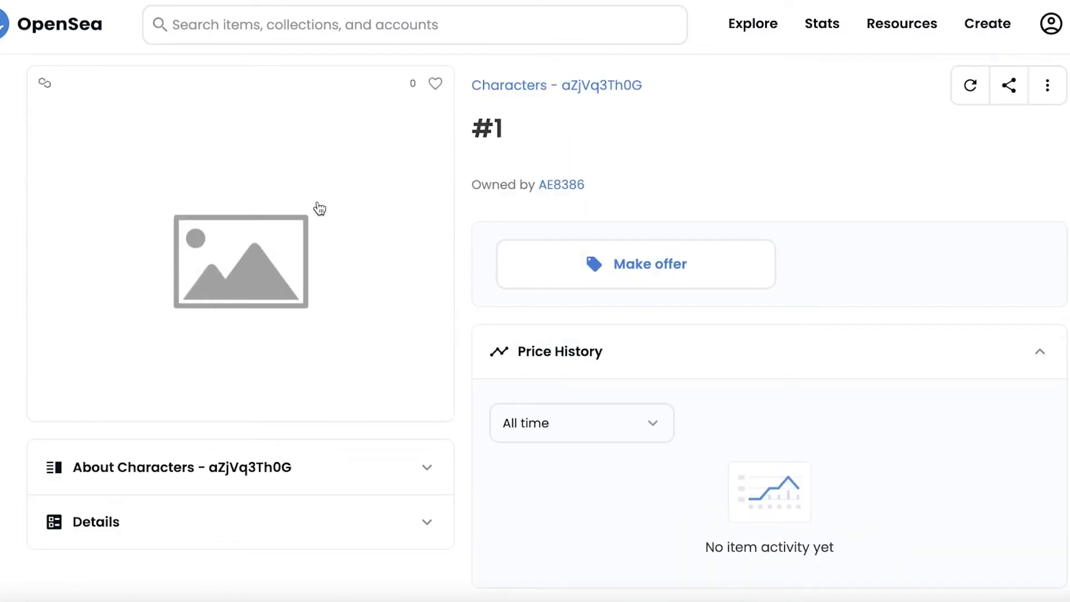
scroll(303, 156, "down", 5)
scroll(303, 156, "up", 5)
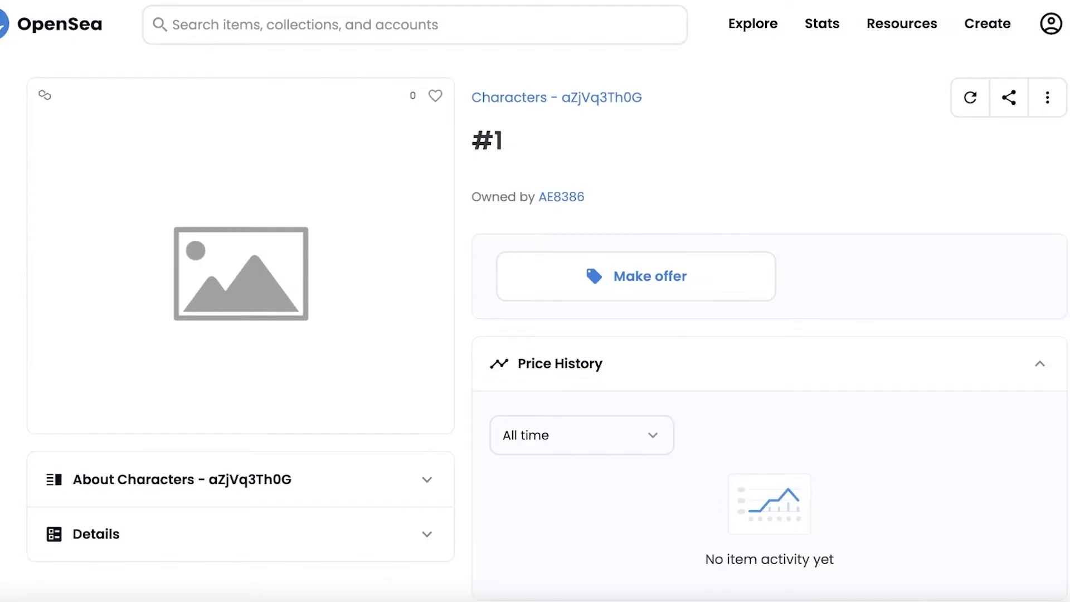
scroll(585, 157, "down", 5)
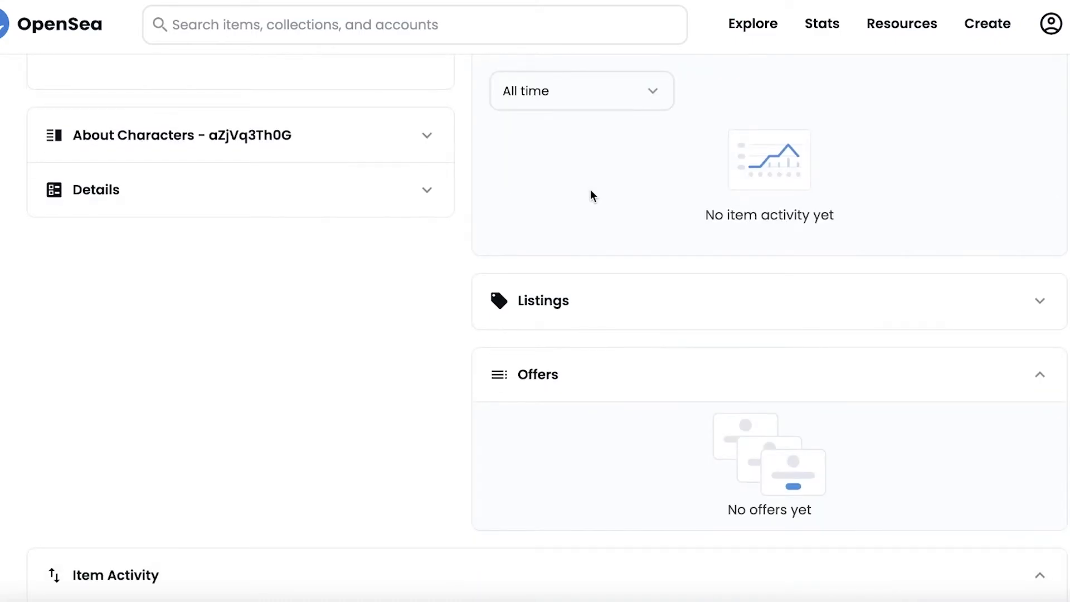
scroll(587, 186, "down", 5)
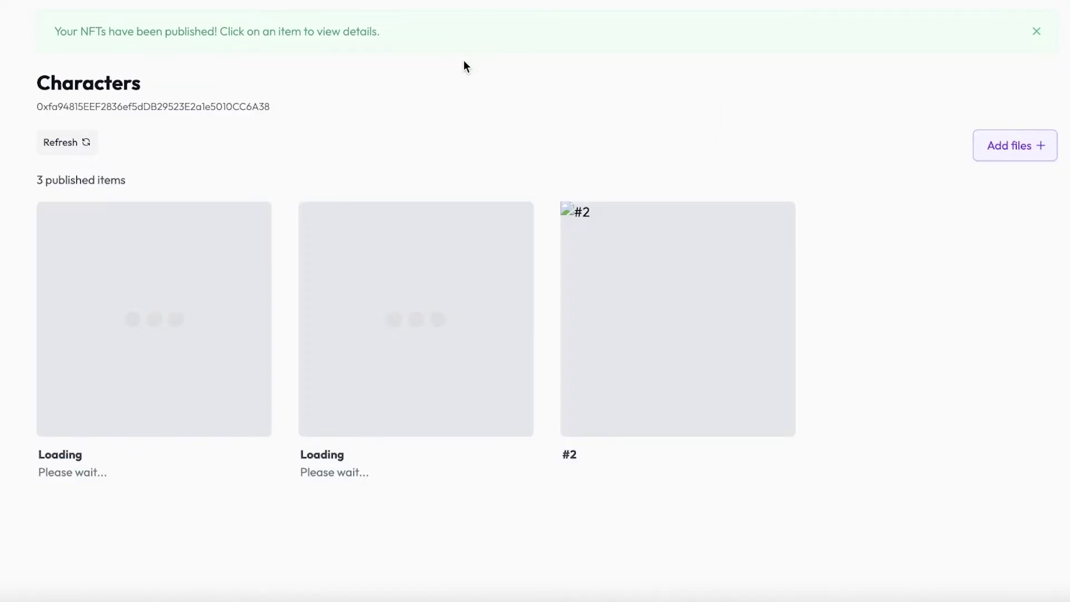
Look over the published Characters items on niftymints and go back to the Collections overview
scroll(463, 60, "up", 1)
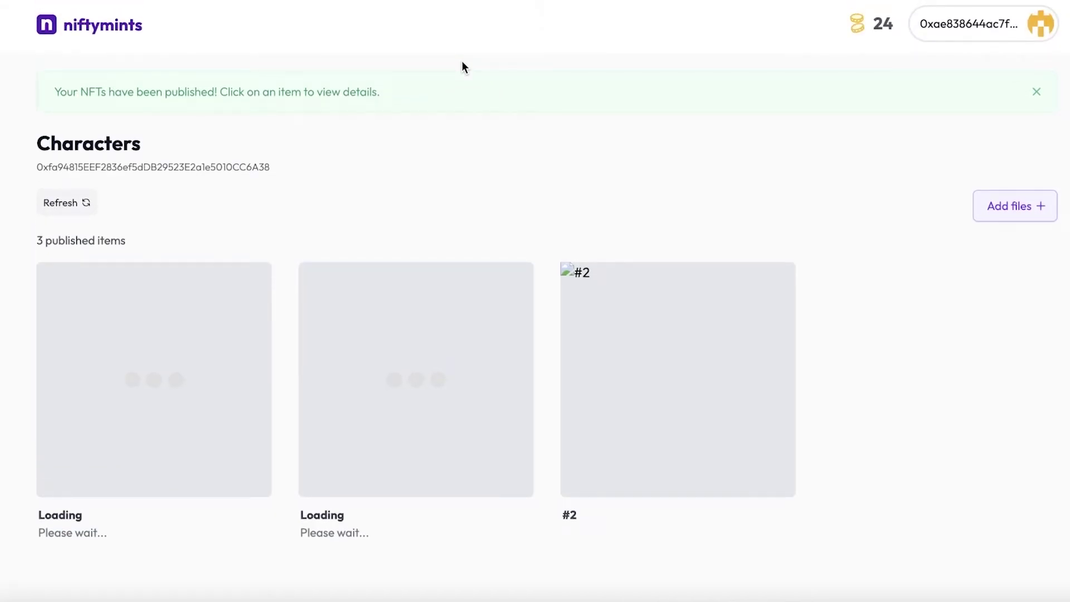
scroll(462, 70, "down", 1)
scroll(562, 102, "up", 1)
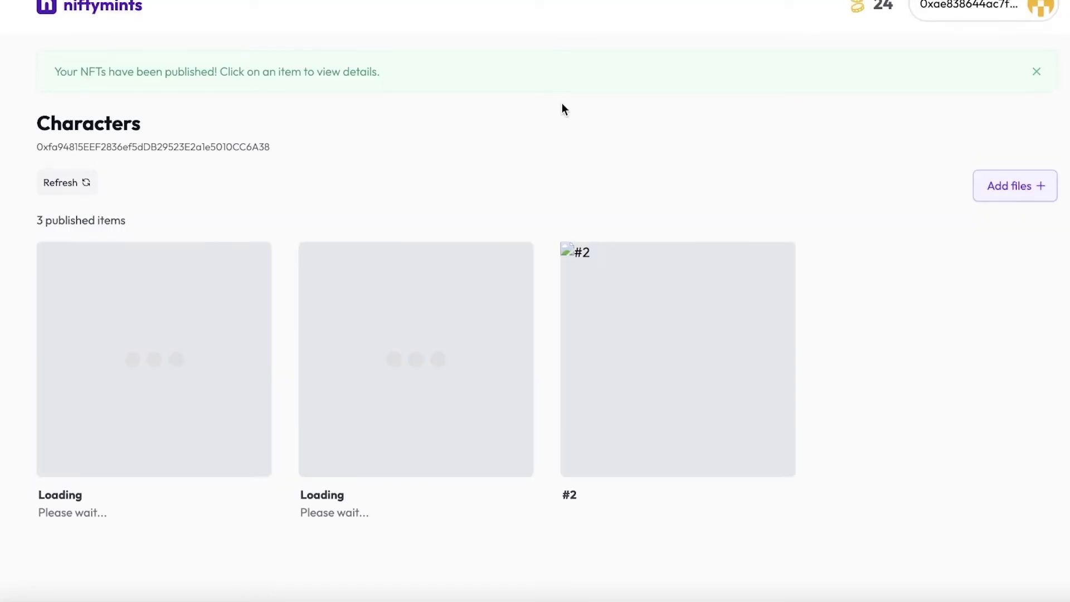
scroll(867, 100, "up", 1)
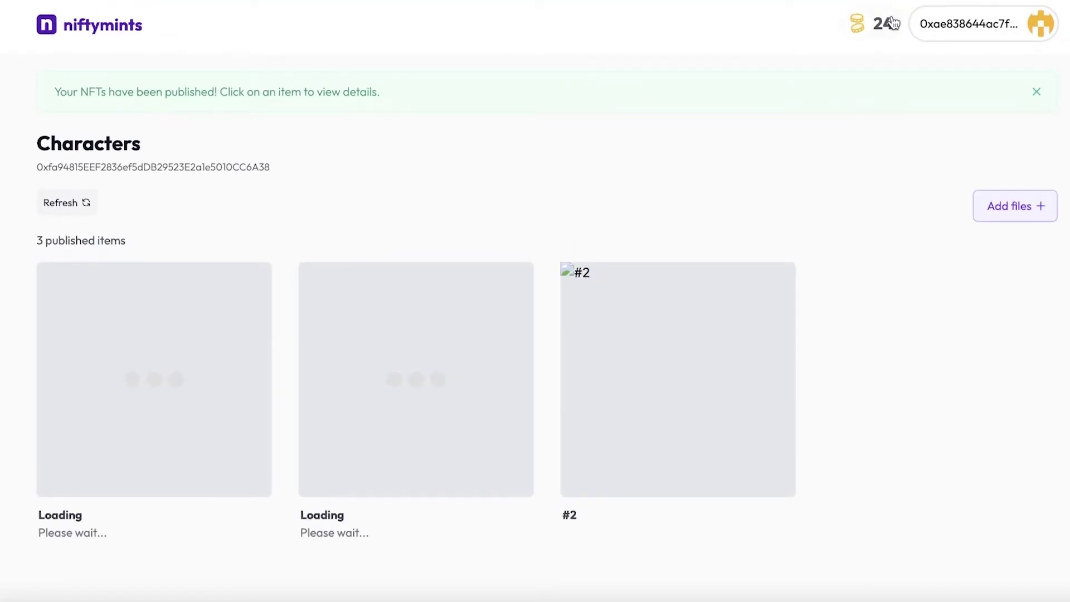
key("alt+Left")
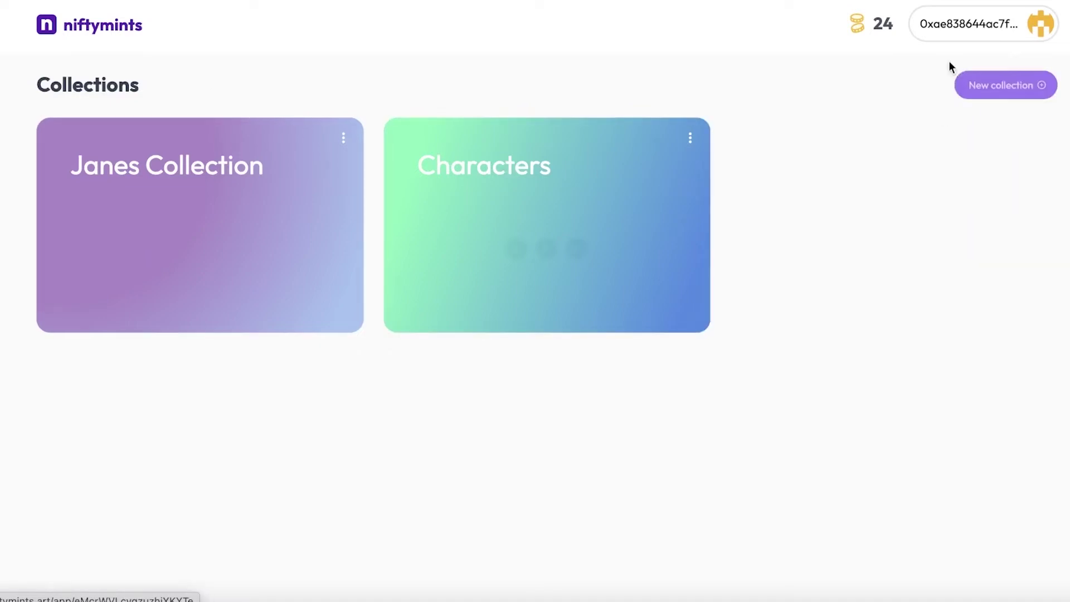
Review the niftymints credit balance's transaction history
left_click(896, 28)
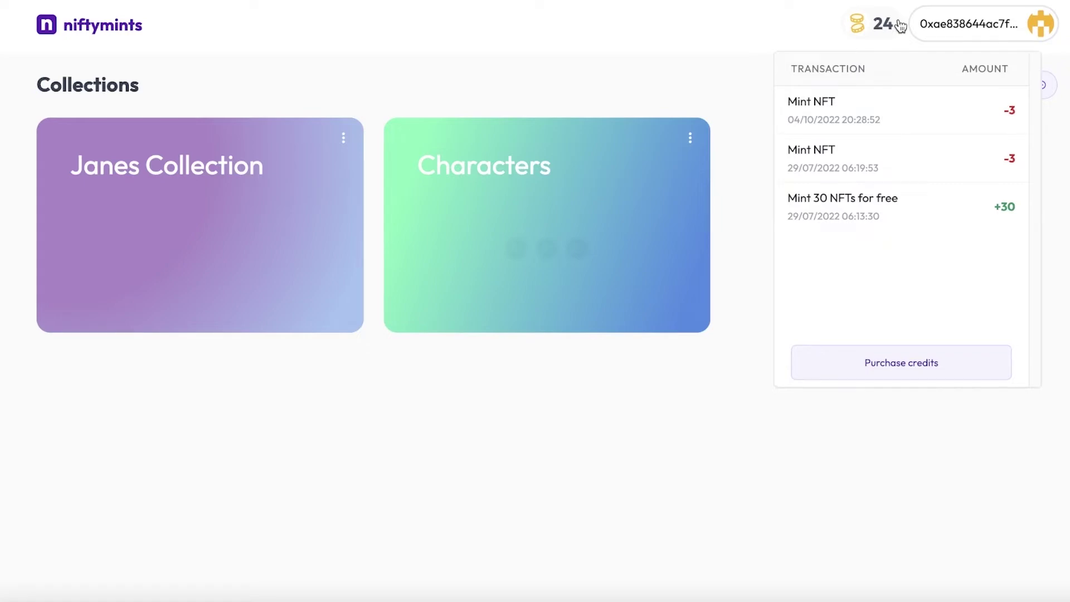
left_click(702, 29)
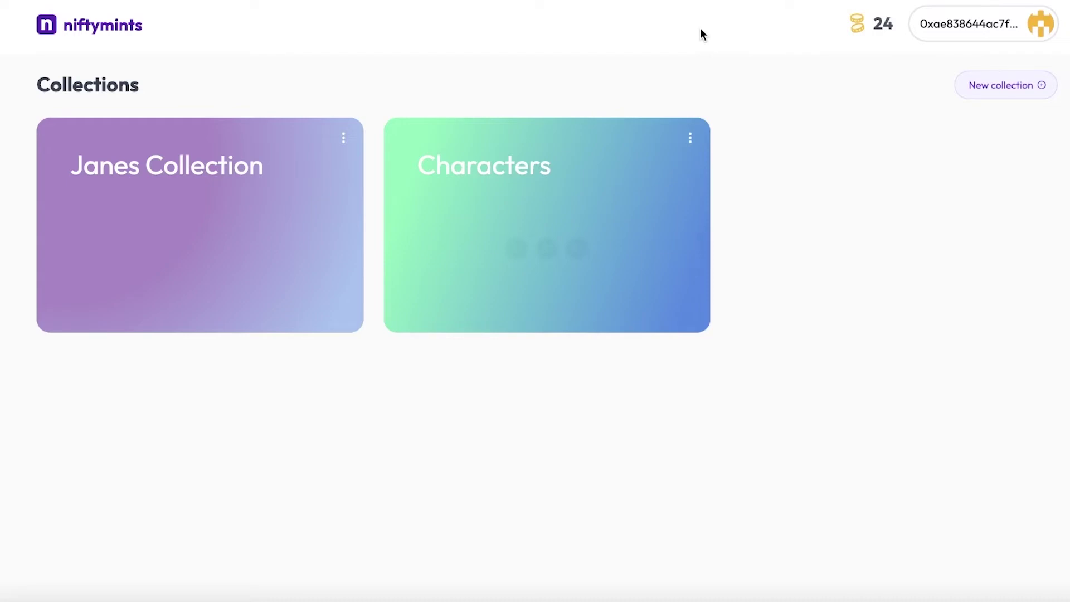
left_click(858, 24)
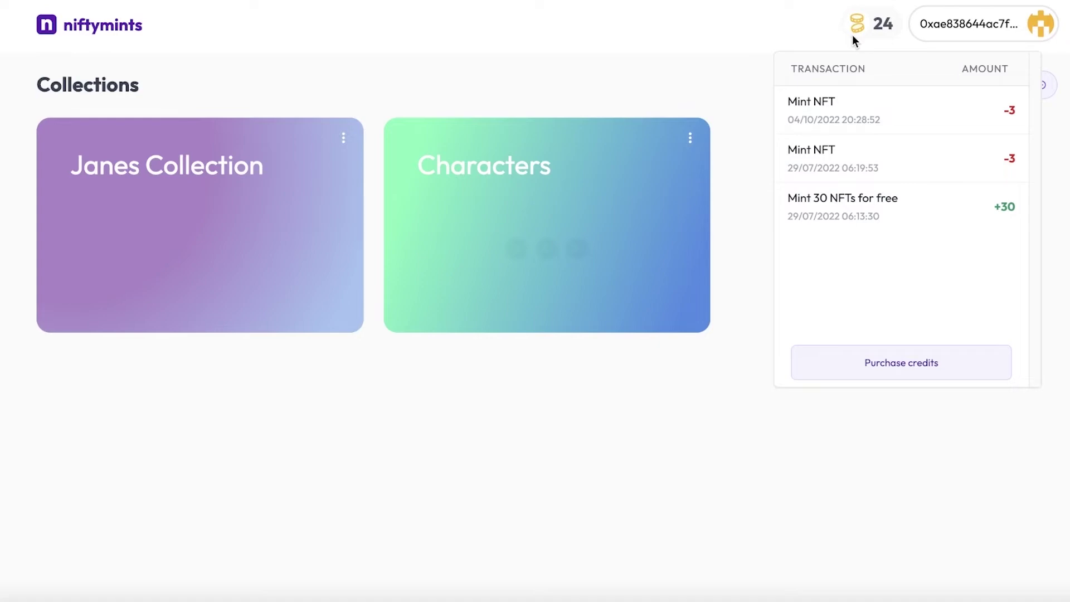
Switch to the OpenSea page of Characters item #1 and look over its activity, offers and price history
left_click(452, 84)
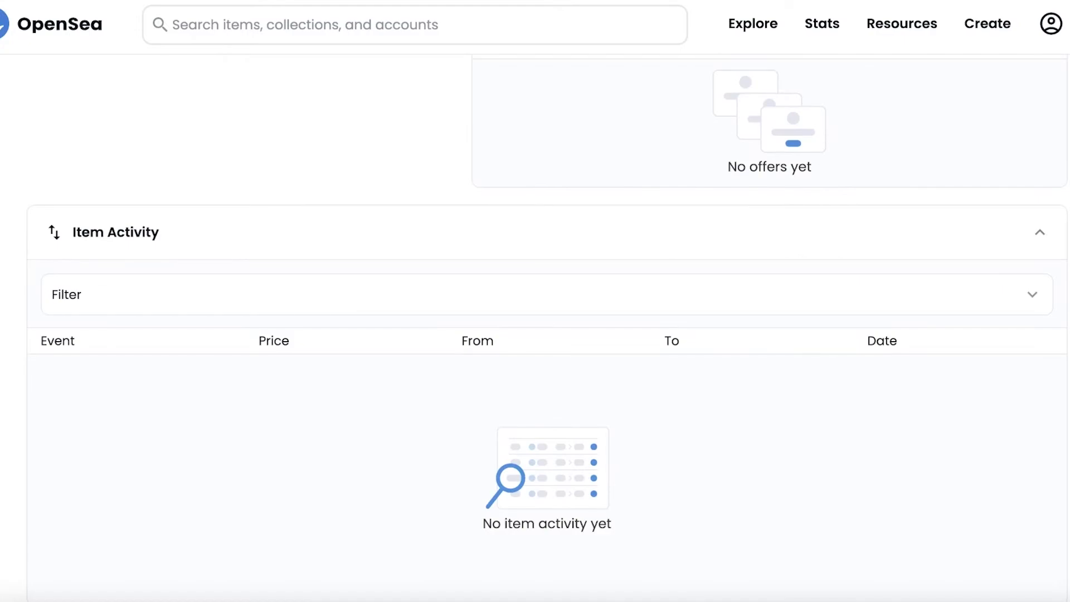
scroll(249, 57, "up", 10)
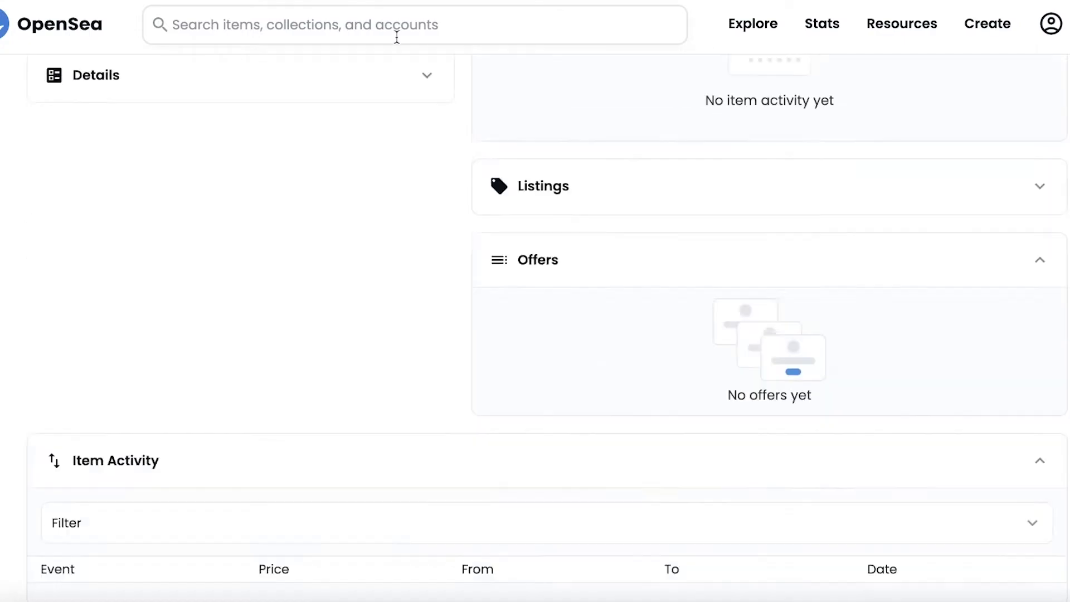
scroll(941, 258, "down", 1)
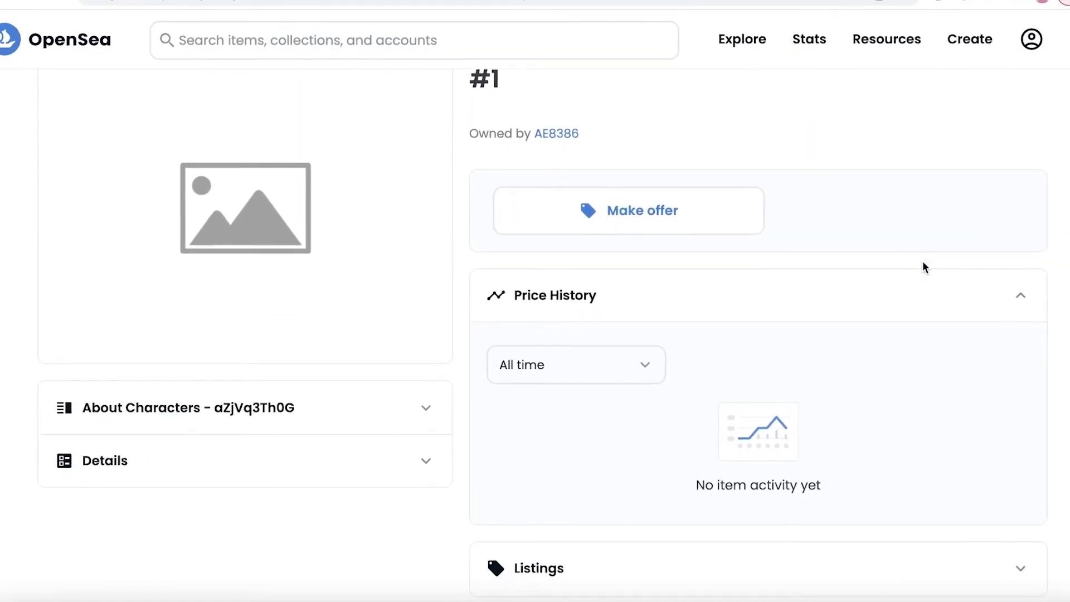